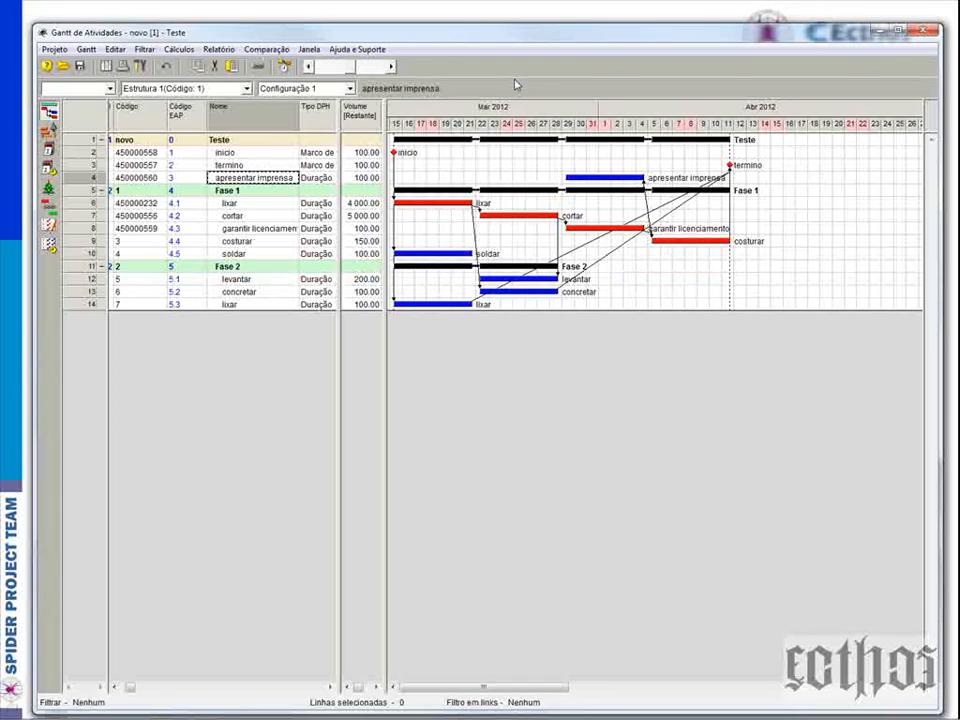
# Step: Insert two new activities directly below the "apresentar imprensa" activity
pyautogui.click(76, 180)
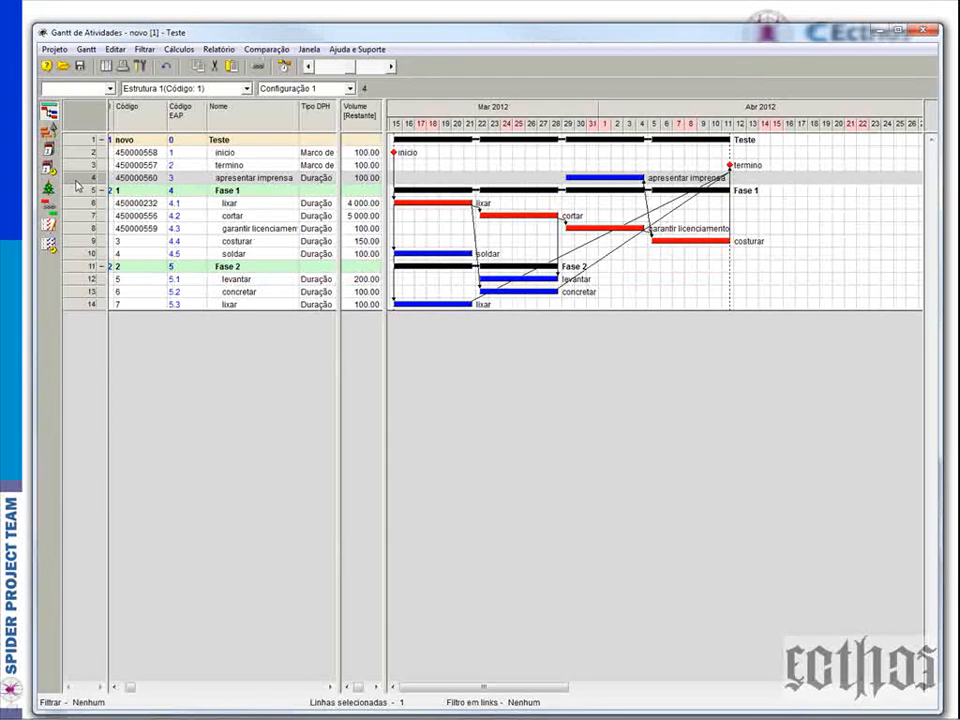
pyautogui.press('Insert')
pyautogui.press('Insert')
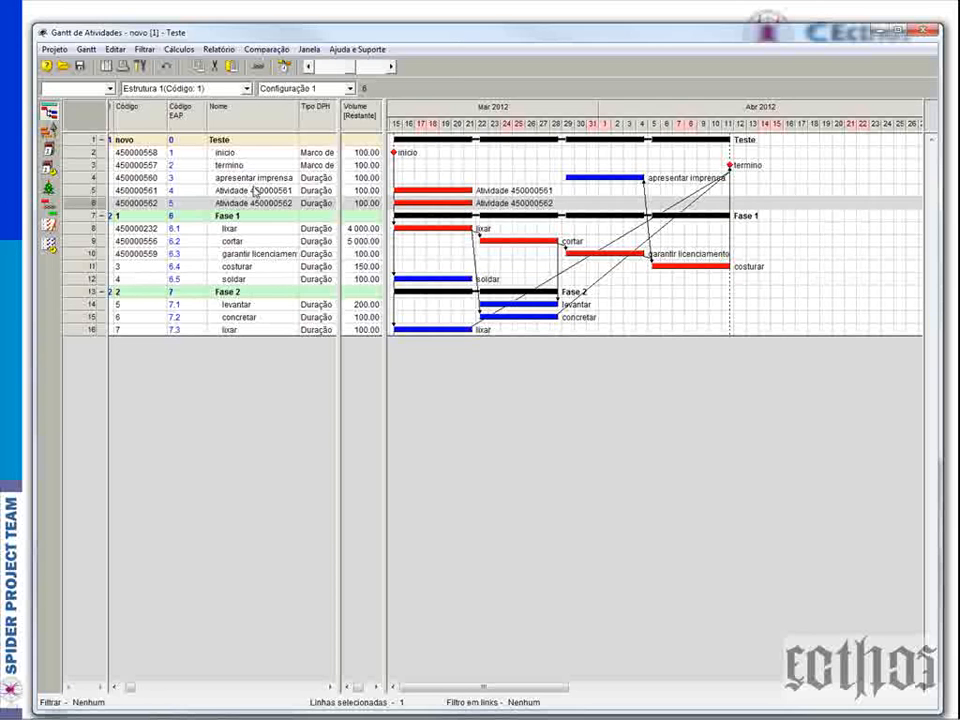
# Step: Name the two new activities "controlar qg" and "controlar qp", in that order
pyautogui.click(265, 190)
pyautogui.write('co')
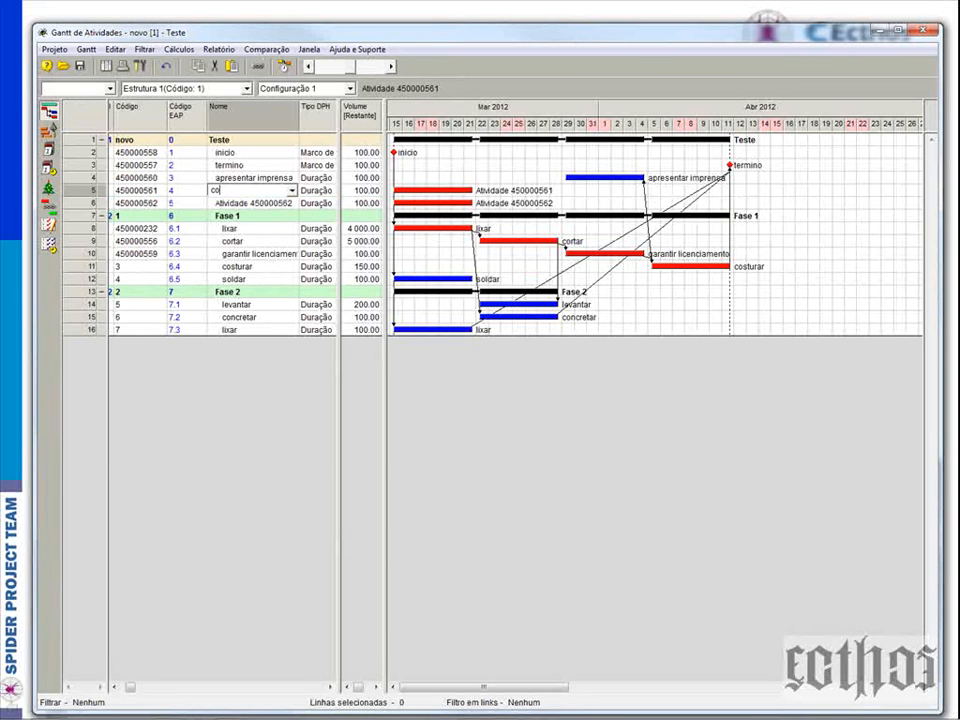
pyautogui.write('ntrolar qg')
pyautogui.press('Return')
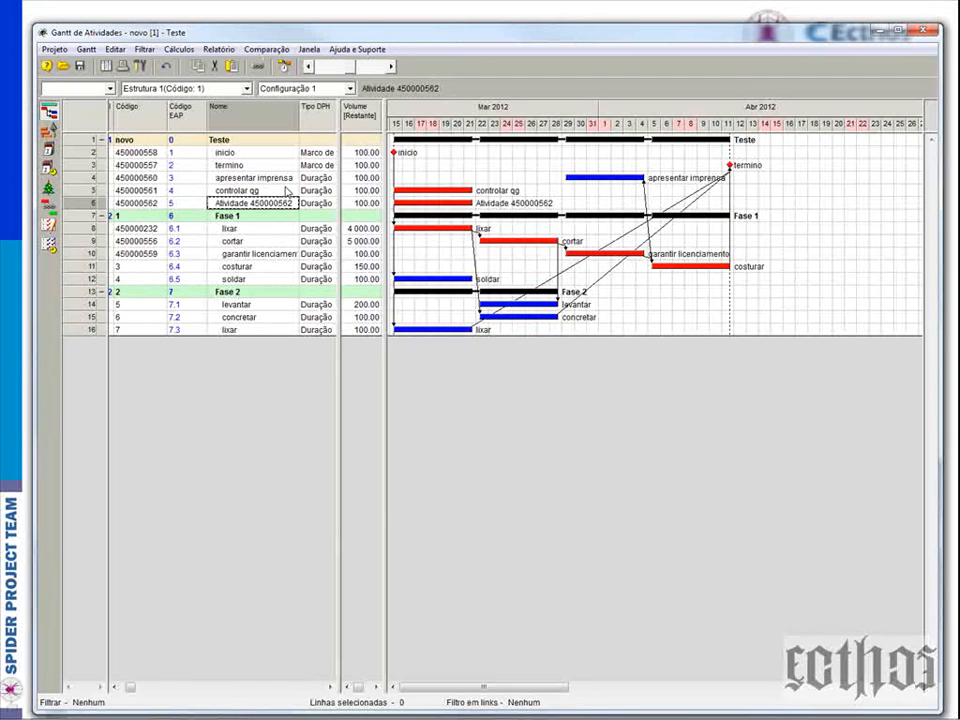
pyautogui.write('cont')
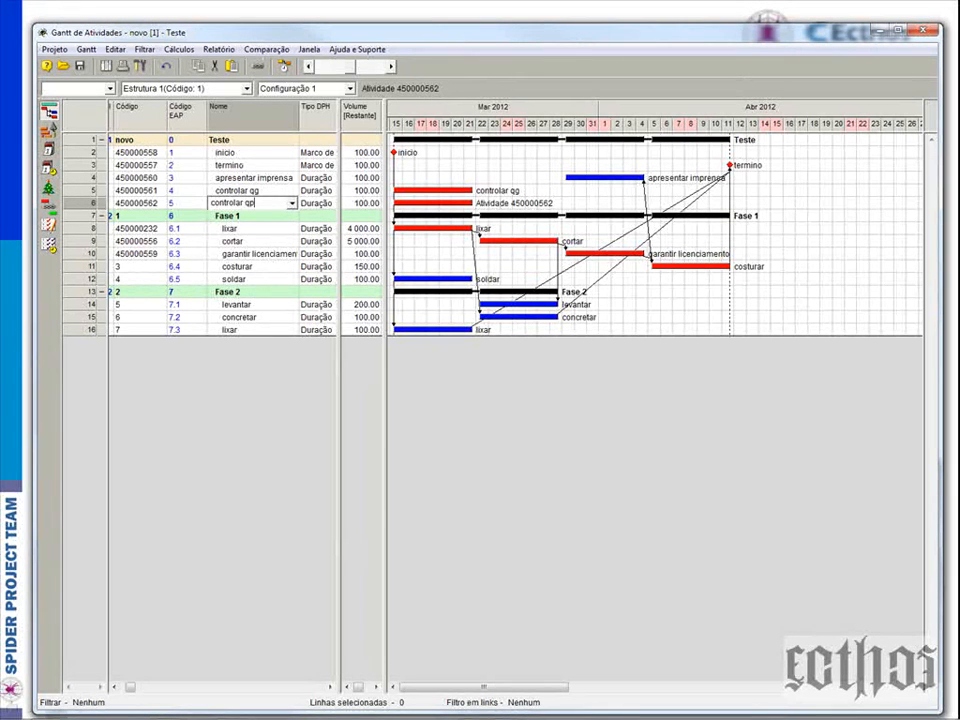
pyautogui.write('rolar qp')
# Step: Set the DPH type of both controlar qg and controlar qp to Hammock
pyautogui.click(316, 192)
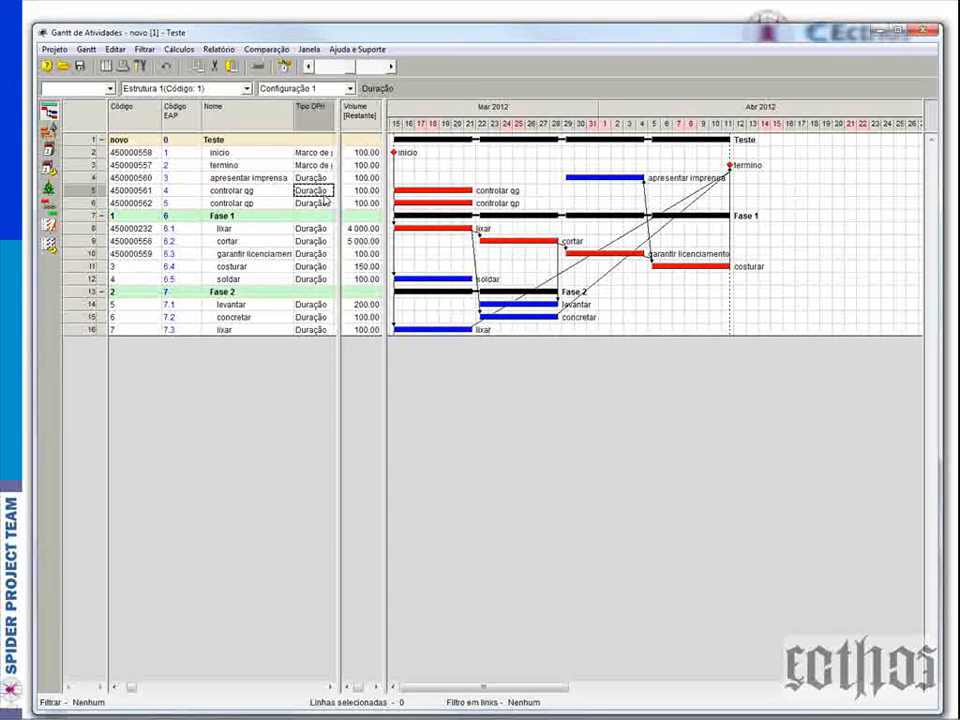
pyautogui.click(320, 192)
pyautogui.click(326, 208)
pyautogui.click(322, 204)
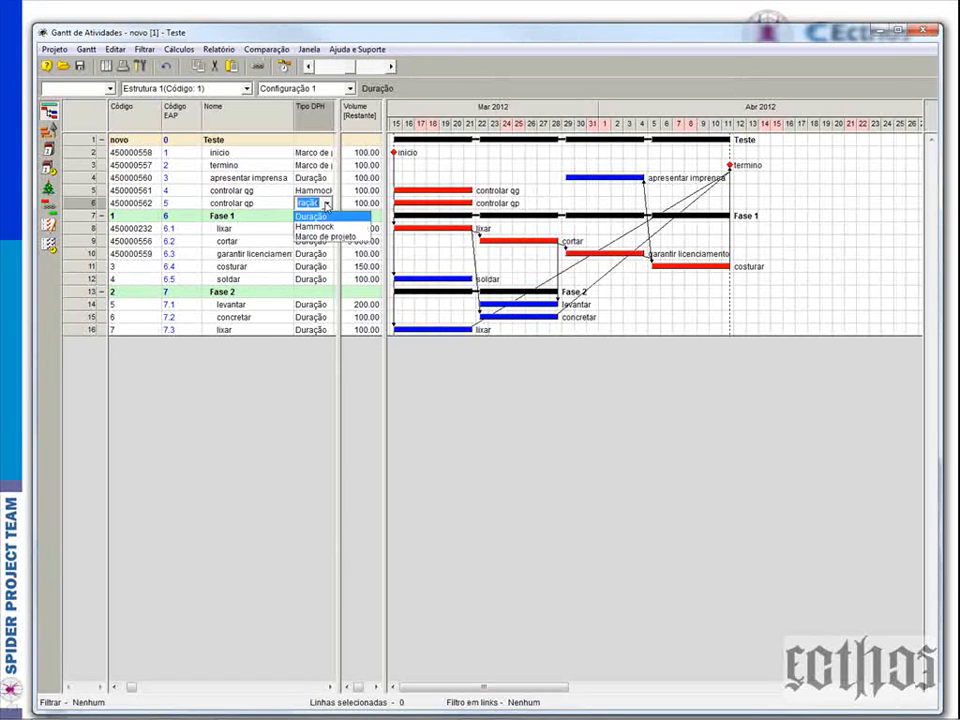
pyautogui.click(316, 221)
pyautogui.click(250, 254)
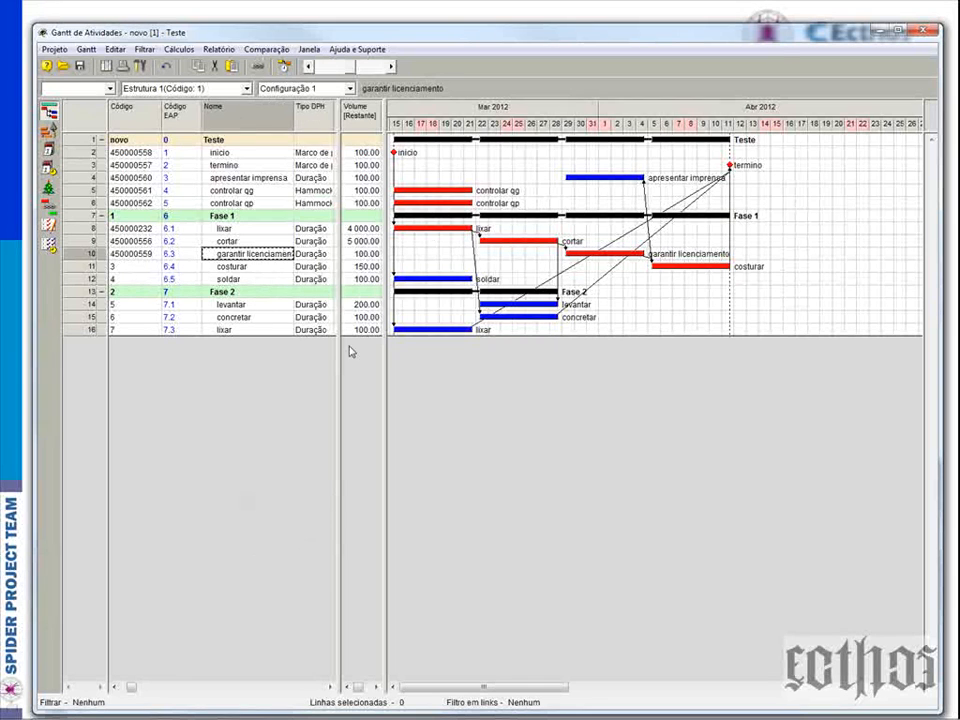
# Step: Link the inicio and termino milestones to the controlar qg activity as its predecessors in the Gantt chart
pyautogui.click(140, 191)
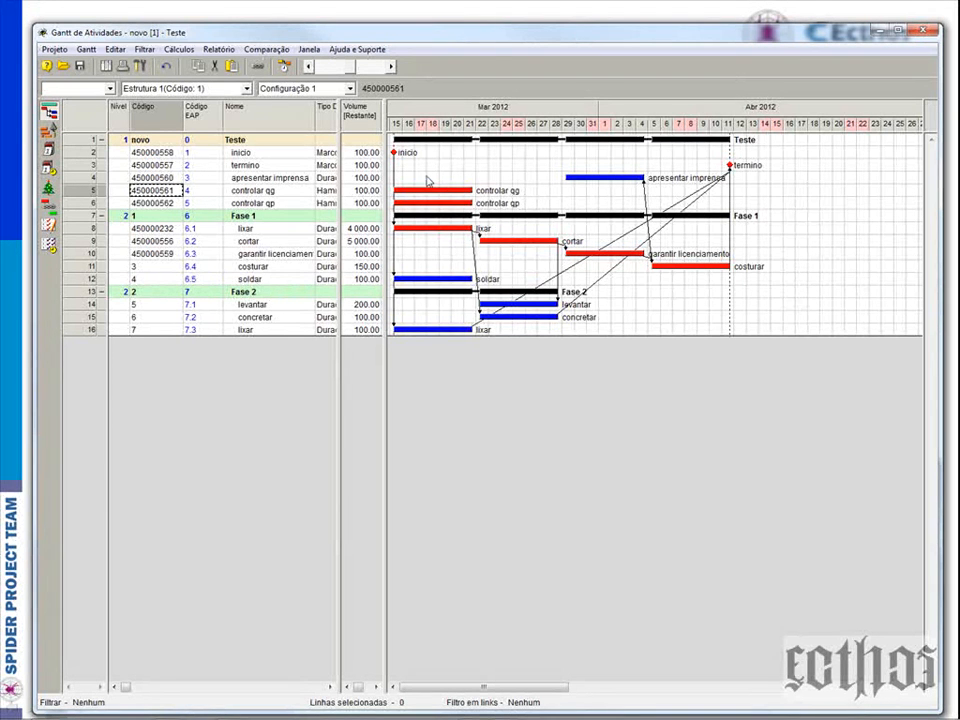
pyautogui.moveTo(396, 152); pyautogui.dragTo(408, 189)
pyautogui.moveTo(408, 189); pyautogui.dragTo(408, 189)
pyautogui.moveTo(730, 163); pyautogui.dragTo(457, 191)
pyautogui.moveTo(731, 165); pyautogui.dragTo(438, 203)
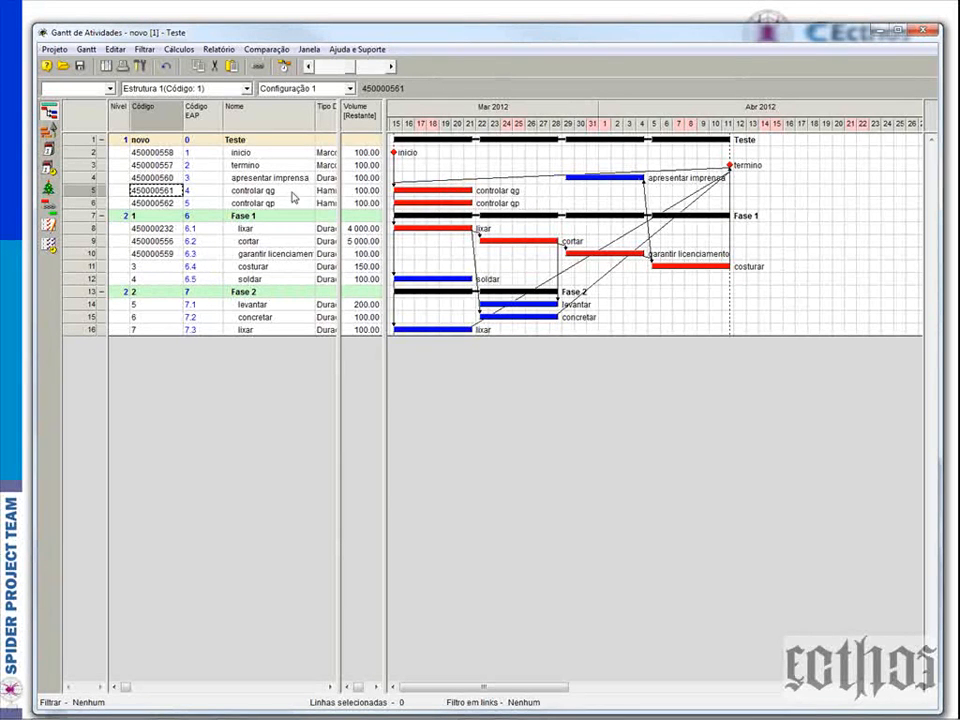
# Step: Open the properties of controlar qg at its links, keeping the Gantt bars visible beside the dialog
pyautogui.click(85, 196)
pyautogui.rightClick(85, 196)
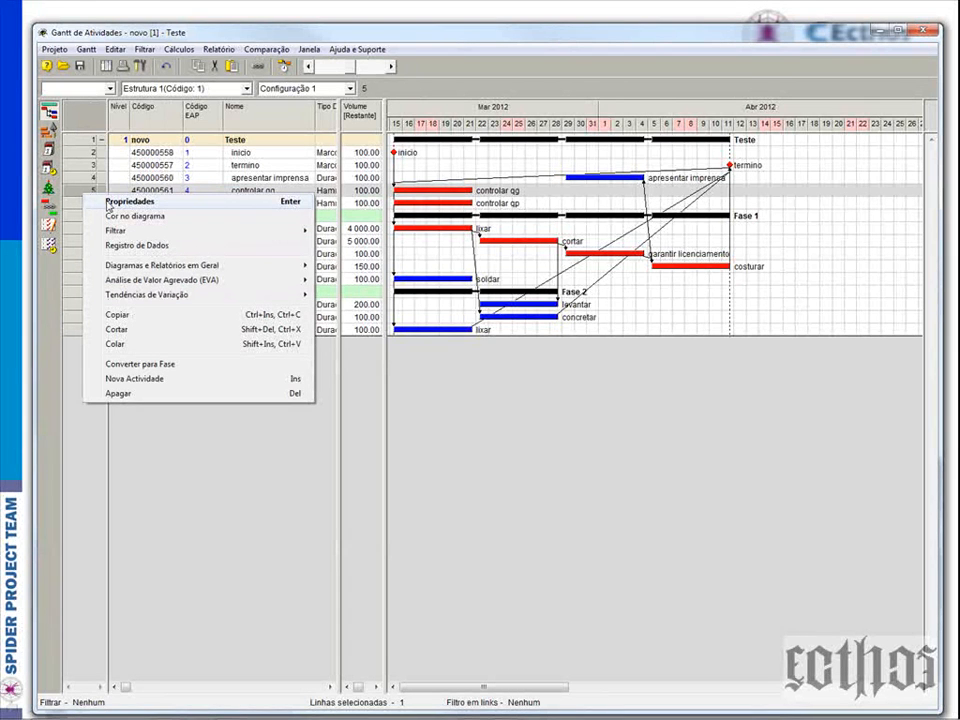
pyautogui.click(110, 203)
pyautogui.moveTo(600, 302); pyautogui.dragTo(714, 153)
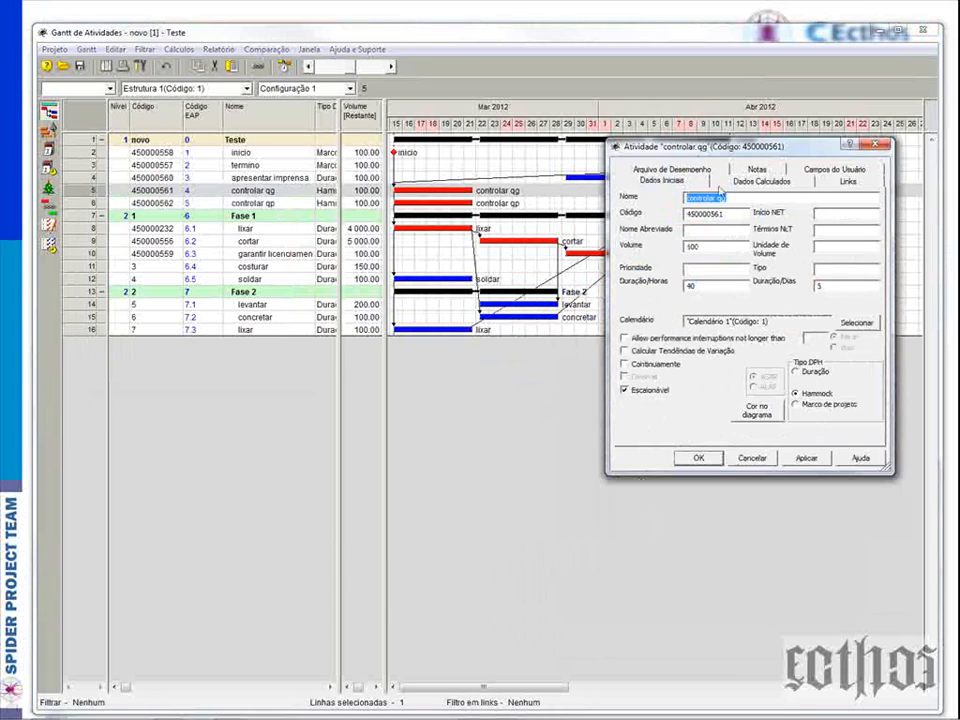
pyautogui.click(845, 185)
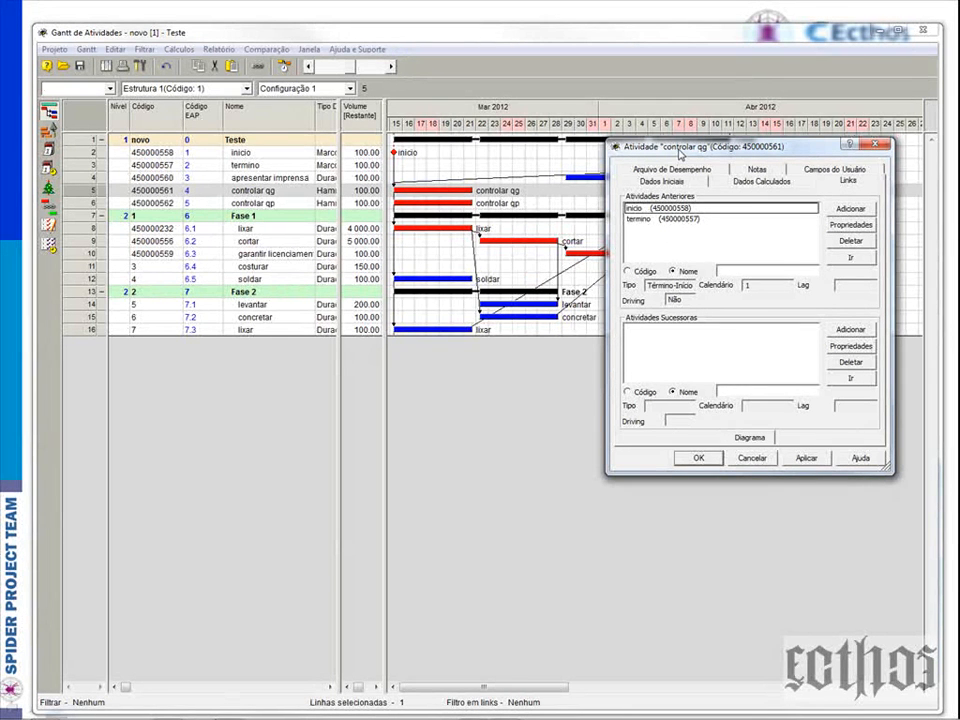
pyautogui.moveTo(678, 152); pyautogui.dragTo(683, 316)
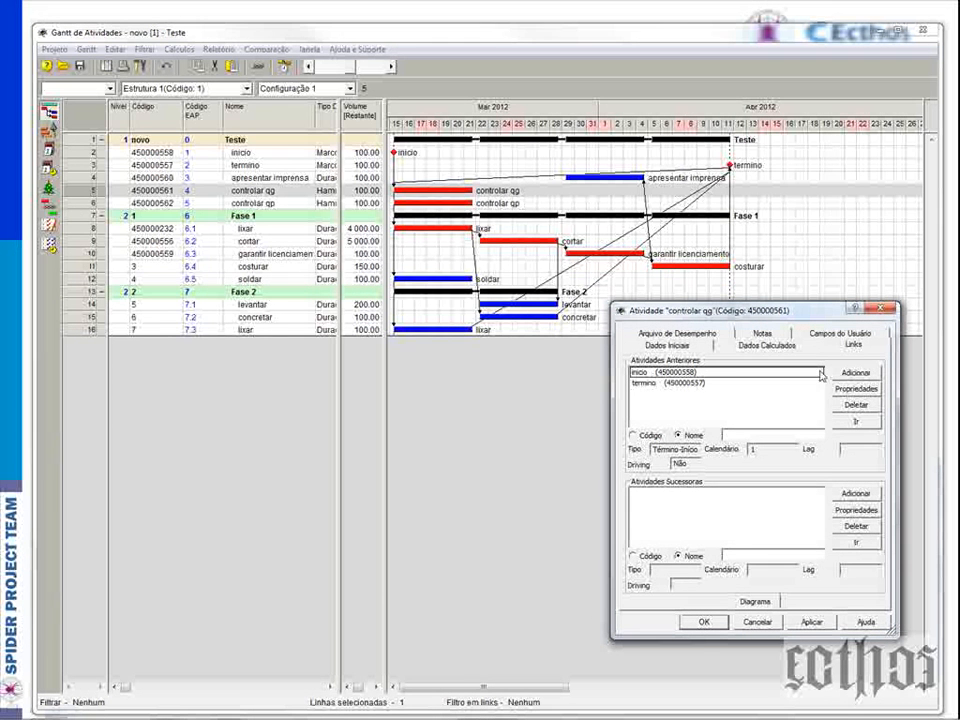
# Step: Change the link from inicio to controlar qg to type Início - Início and apply it
pyautogui.click(729, 388)
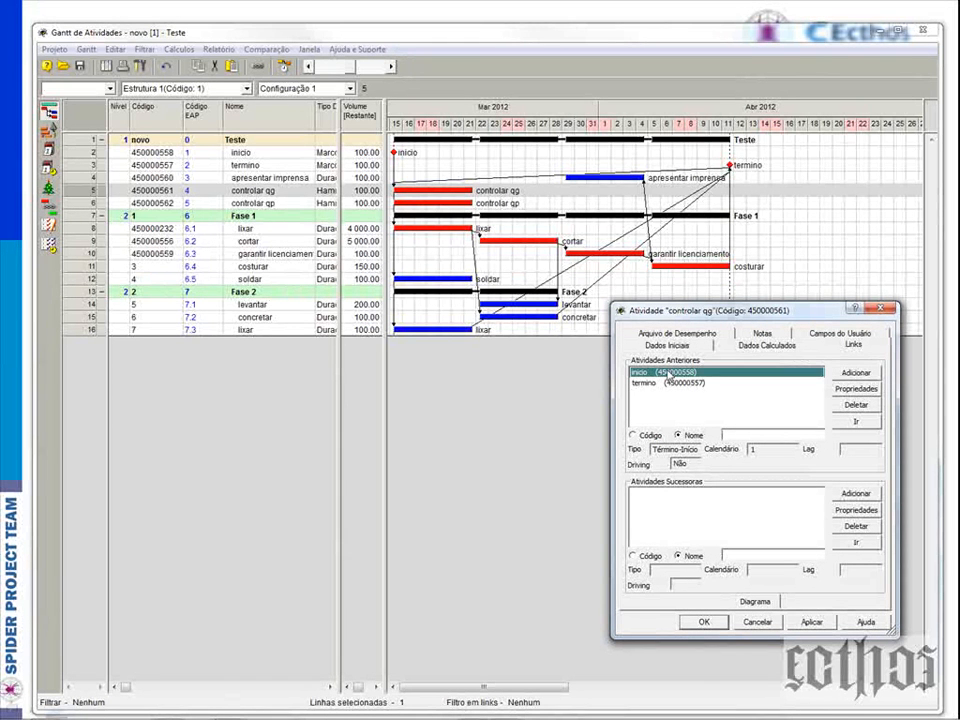
pyautogui.click(841, 390)
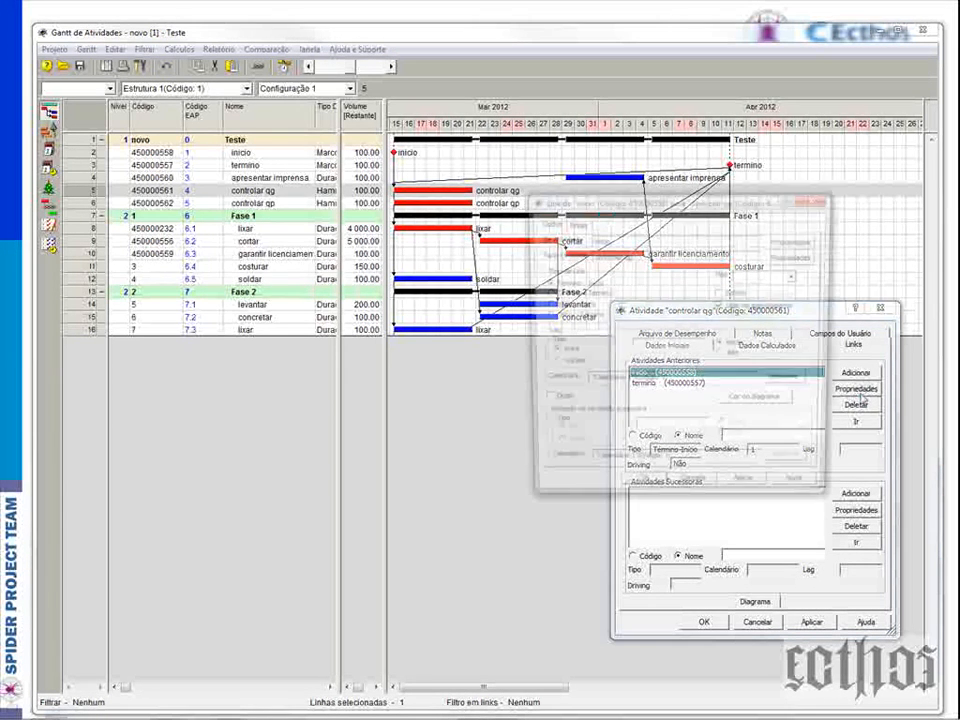
pyautogui.click(558, 306)
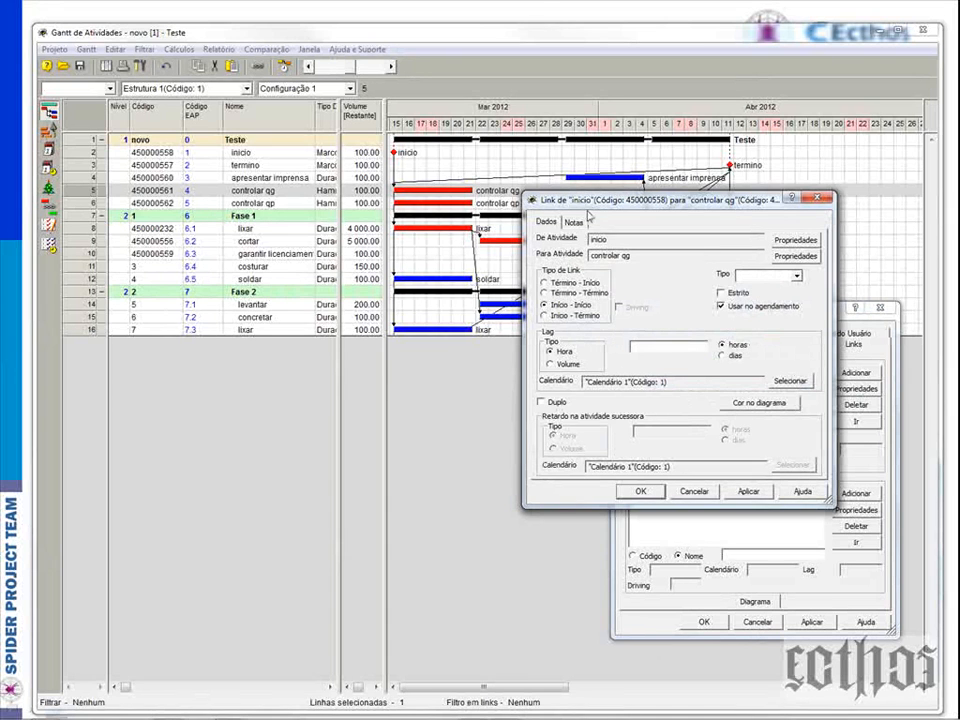
pyautogui.moveTo(618, 202); pyautogui.dragTo(272, 331)
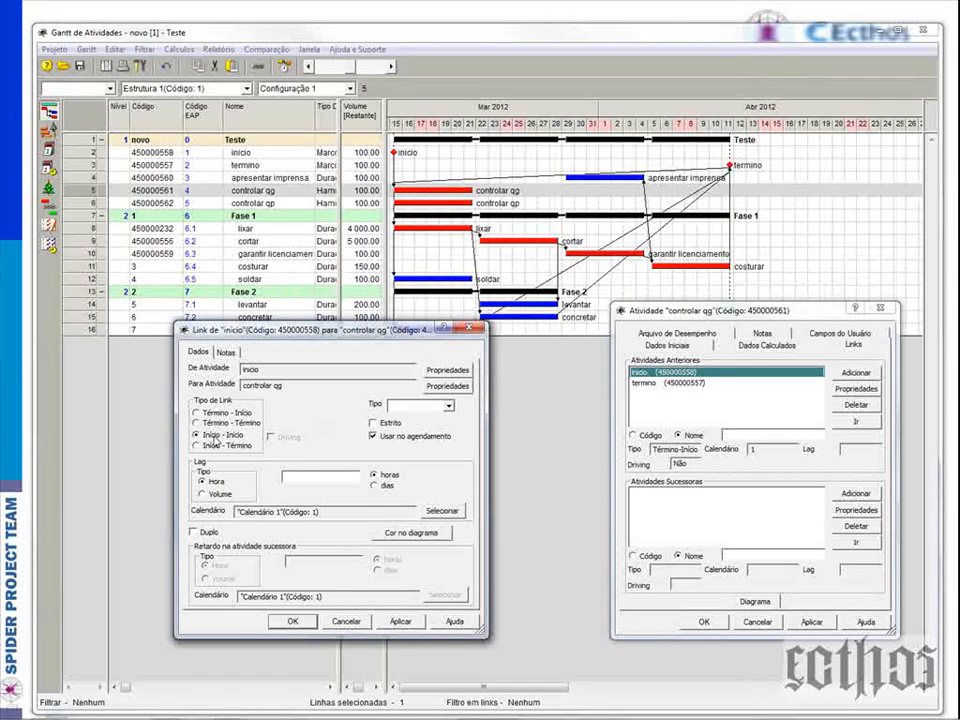
pyautogui.click(399, 621)
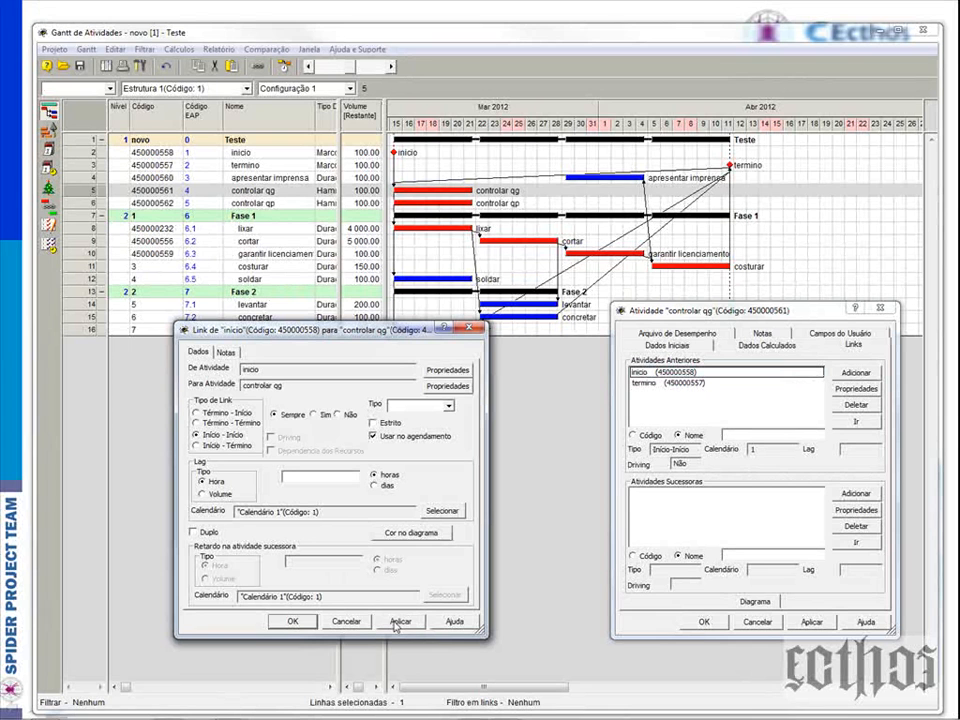
# Step: Change the link from termino to controlar qg to type Término - Término and apply it
pyautogui.click(652, 383)
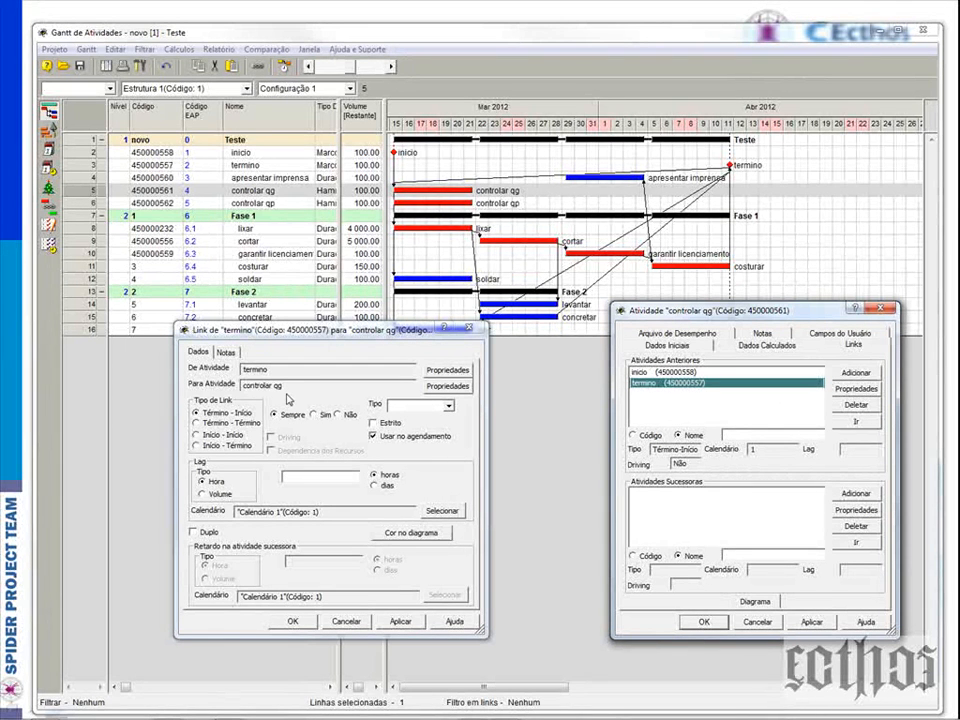
pyautogui.click(196, 423)
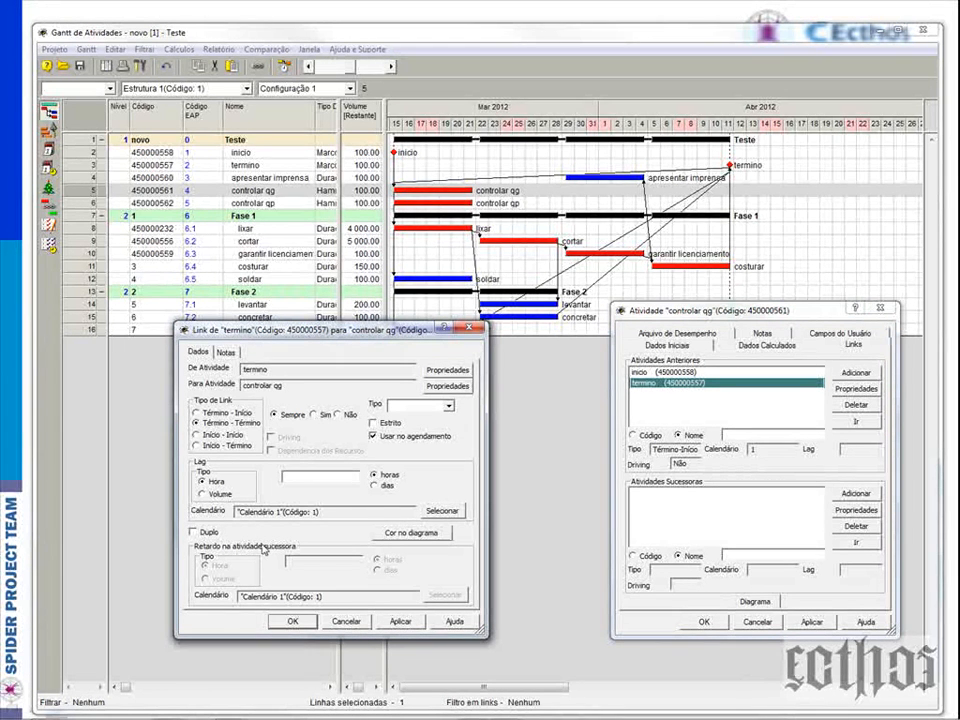
pyautogui.click(398, 622)
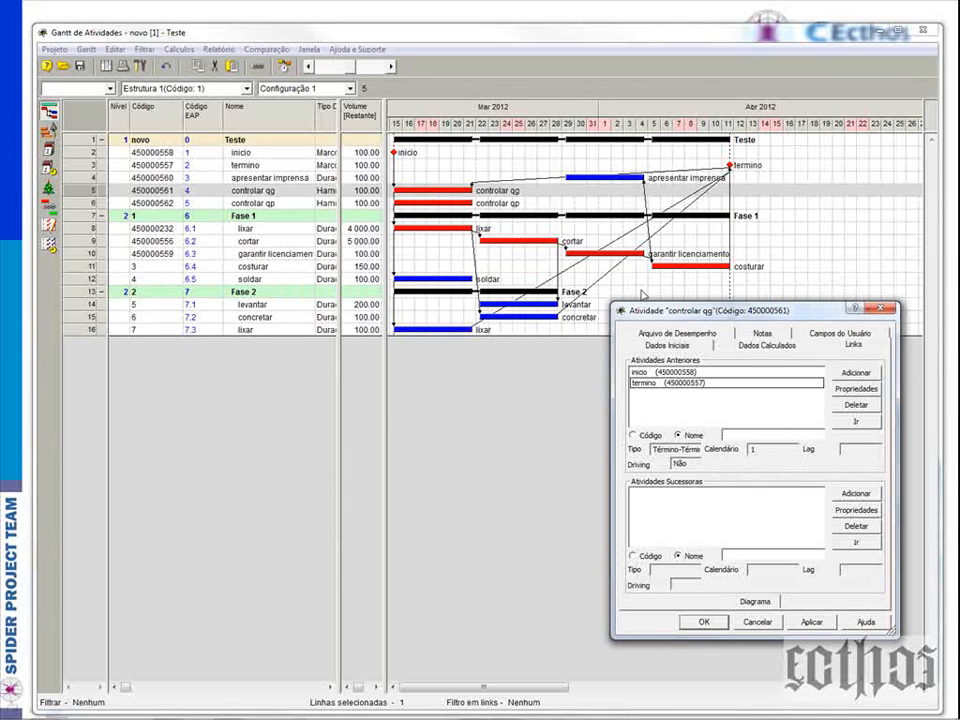
# Step: Give the controlar qg activity a user-defined green diagram colour and close its properties
pyautogui.click(690, 345)
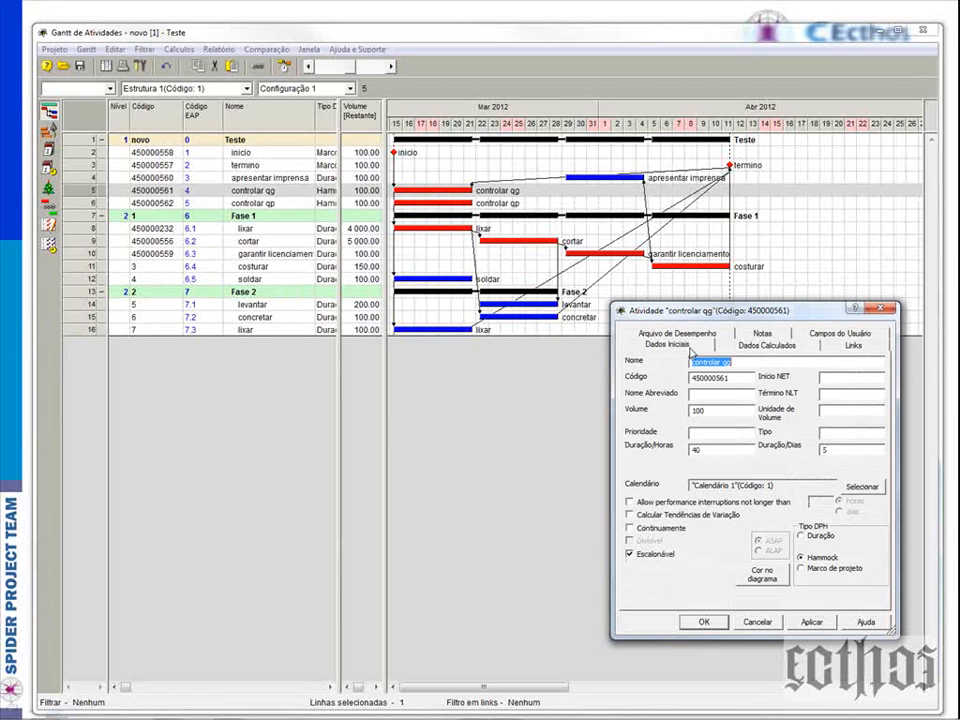
pyautogui.click(762, 574)
pyautogui.click(413, 366)
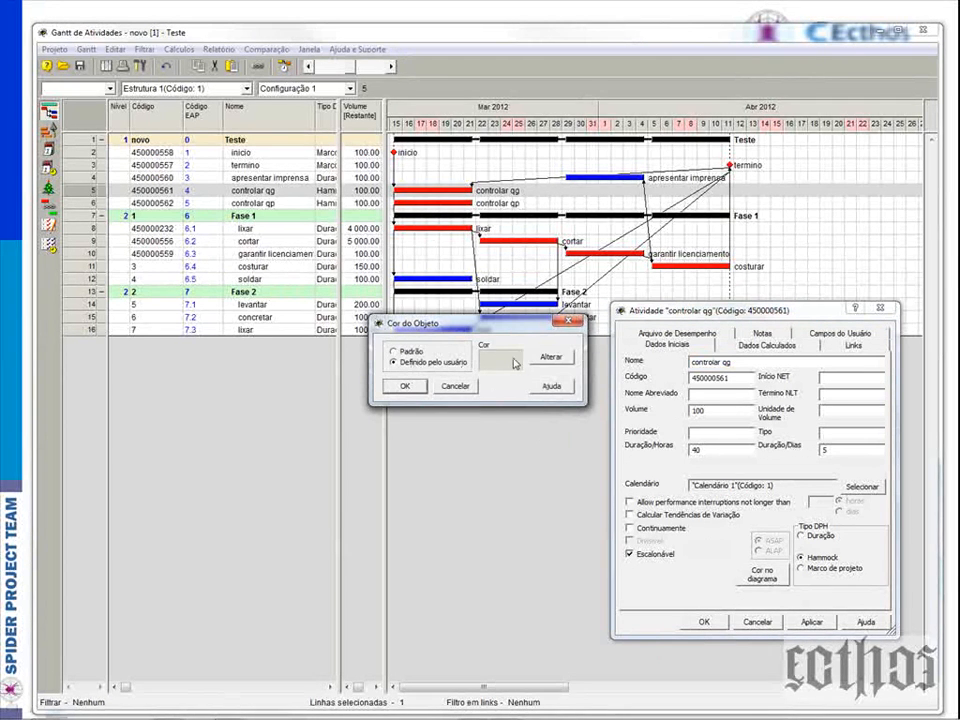
pyautogui.click(546, 360)
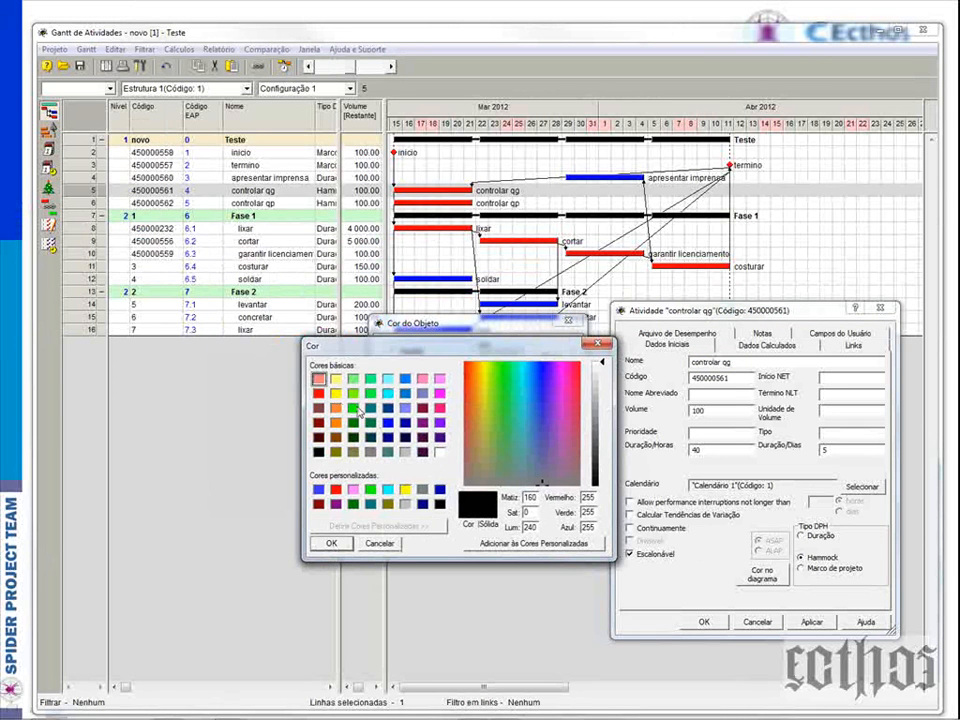
pyautogui.click(353, 408)
pyautogui.click(331, 543)
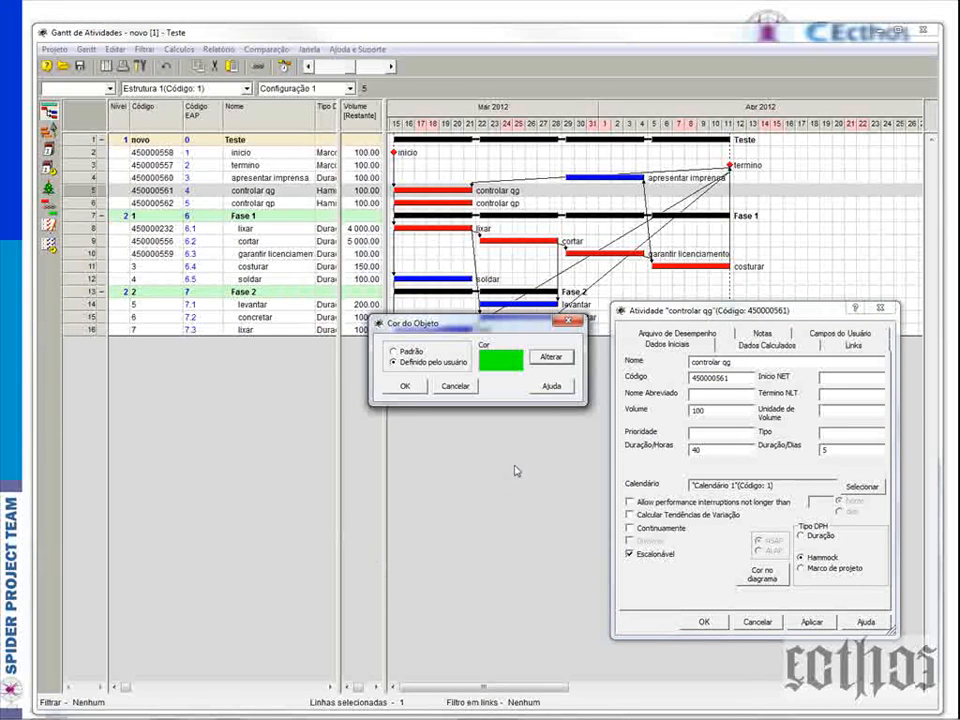
pyautogui.click(412, 388)
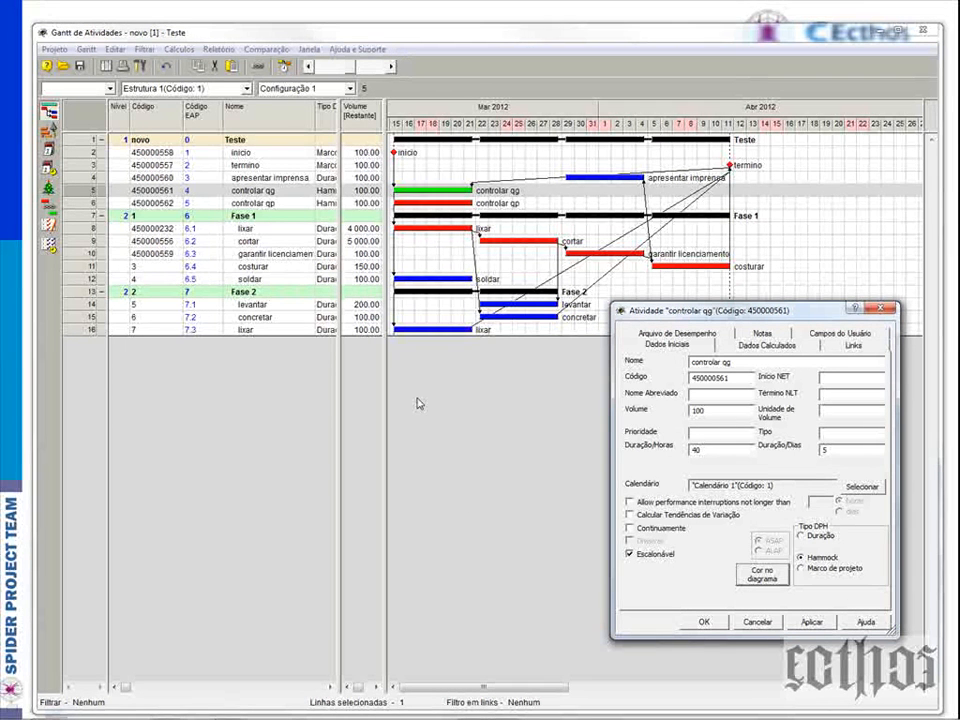
pyautogui.click(879, 310)
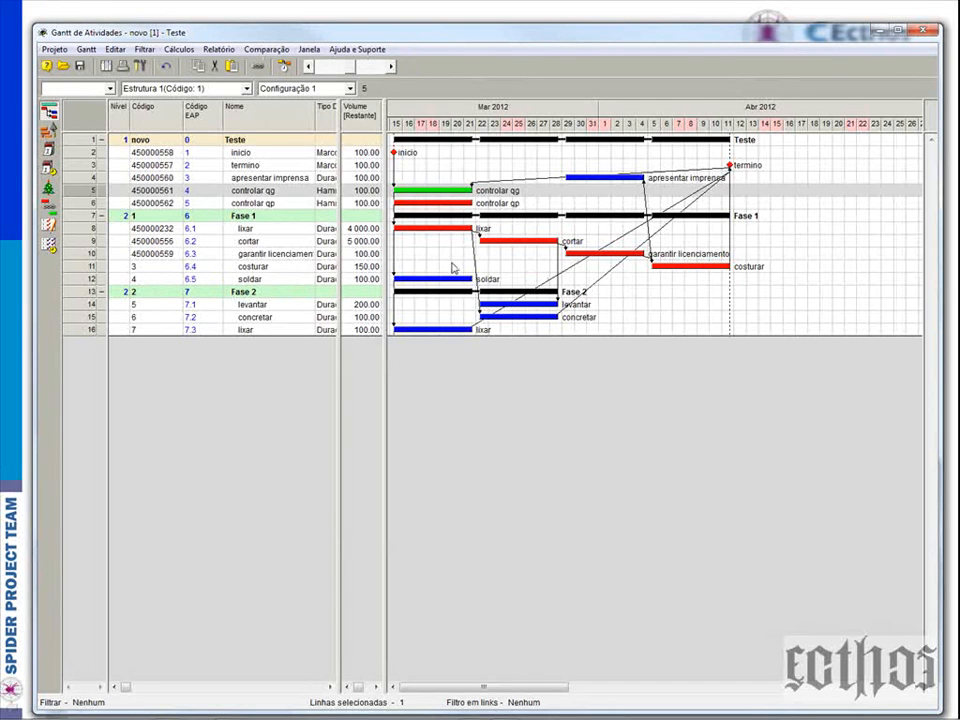
# Step: Link the garantir licenciamento and costurar activities to controlar qp as its predecessors in the Gantt chart
pyautogui.moveTo(591, 255); pyautogui.dragTo(411, 202)
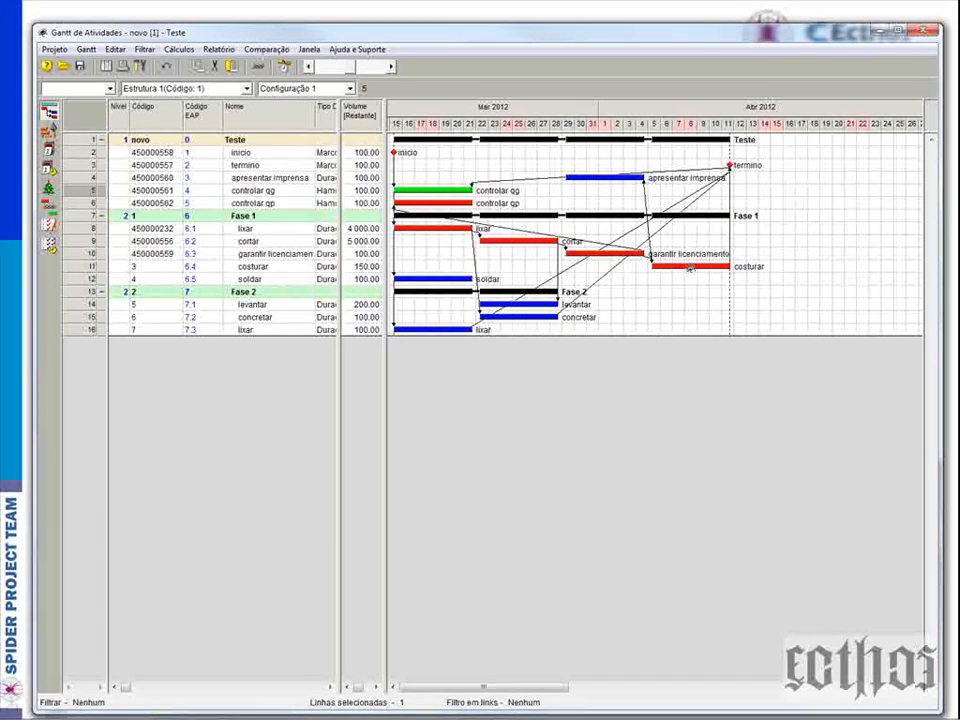
pyautogui.moveTo(691, 266); pyautogui.dragTo(447, 202)
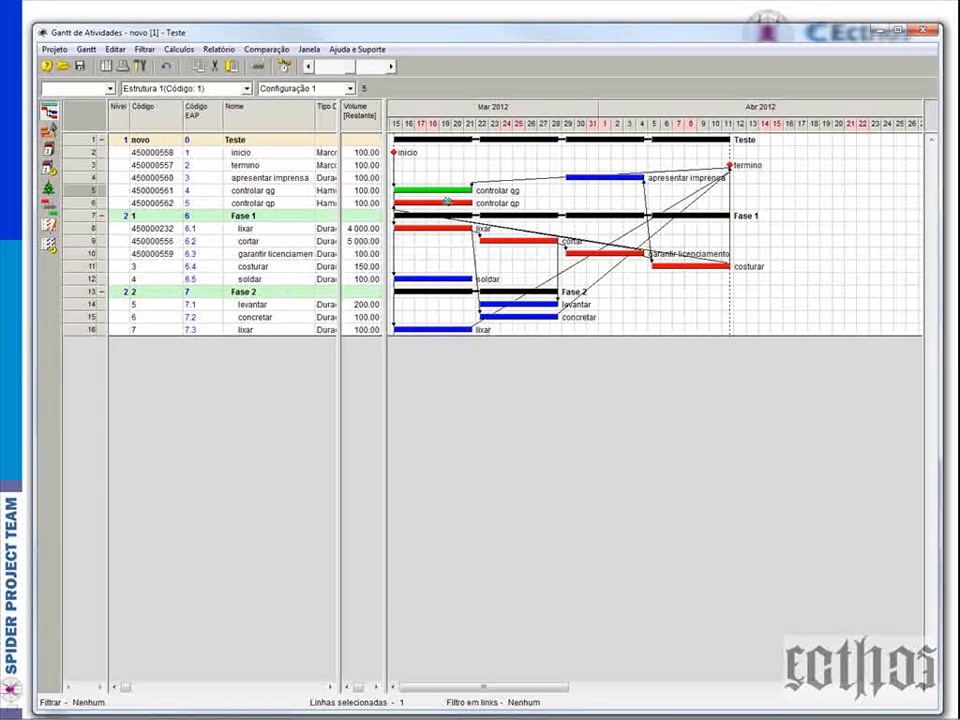
# Step: In the properties of controlar qp, change the link from costurar to type Início - Início and apply it
pyautogui.rightClick(91, 205)
pyautogui.click(96, 211)
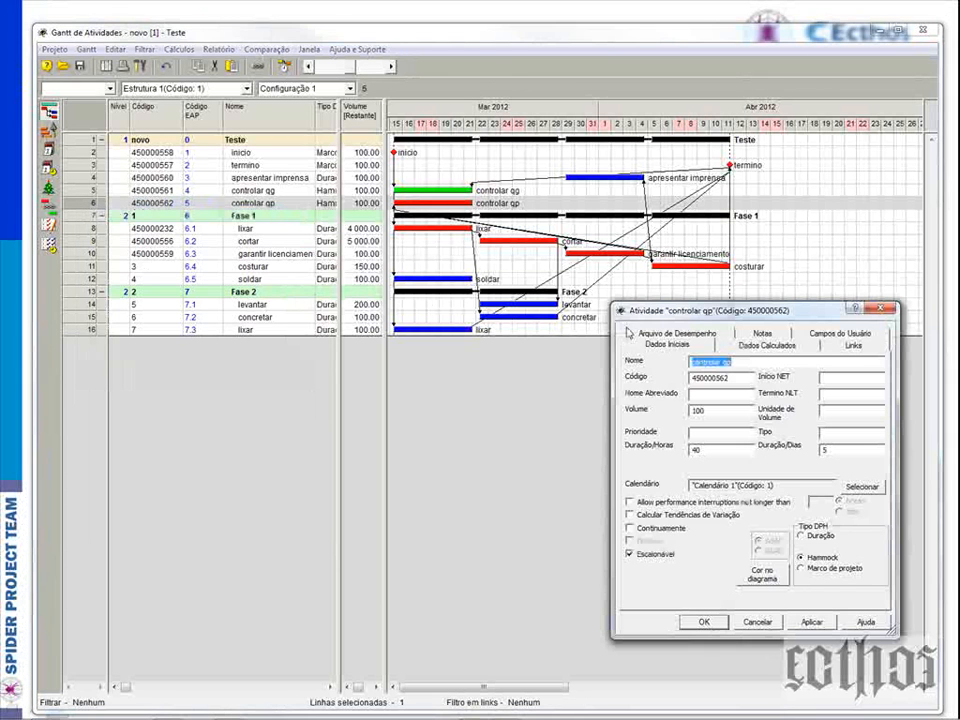
pyautogui.click(850, 344)
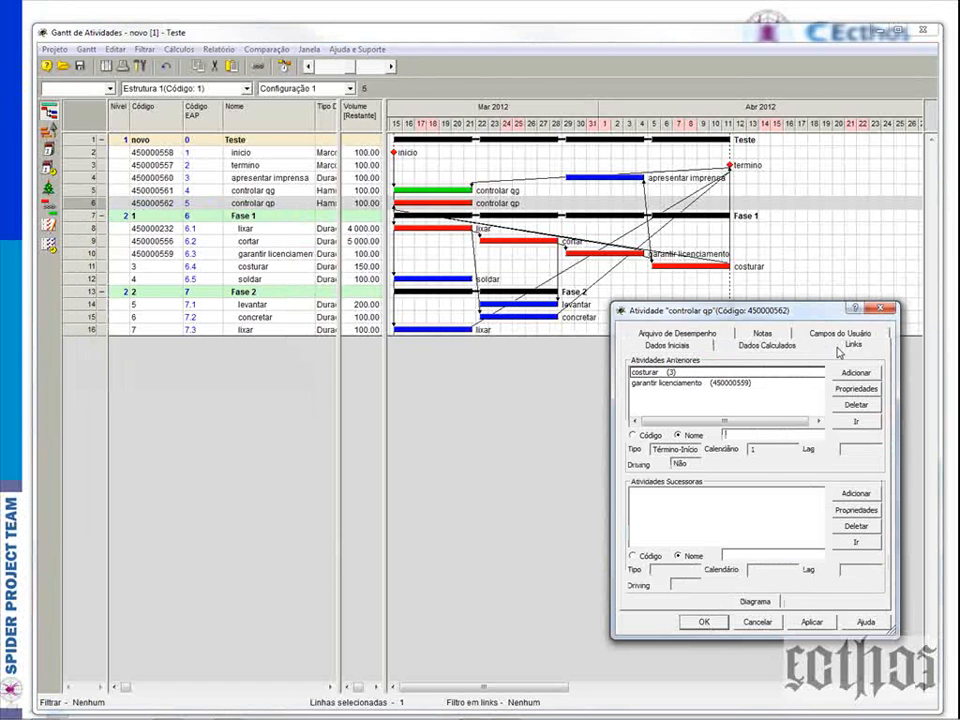
pyautogui.click(712, 373)
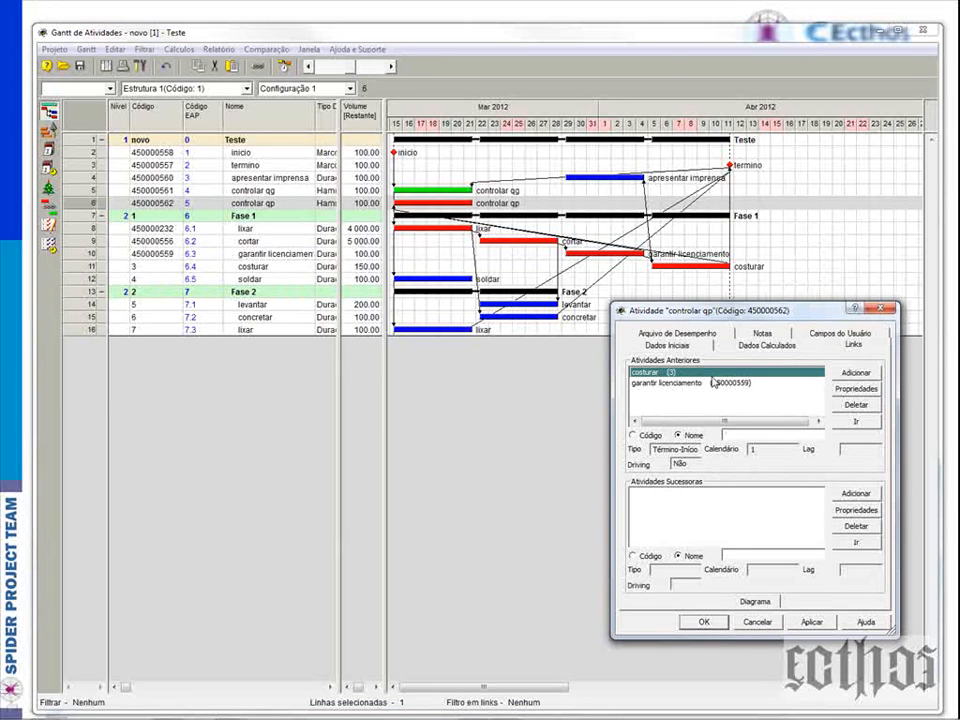
pyautogui.click(852, 390)
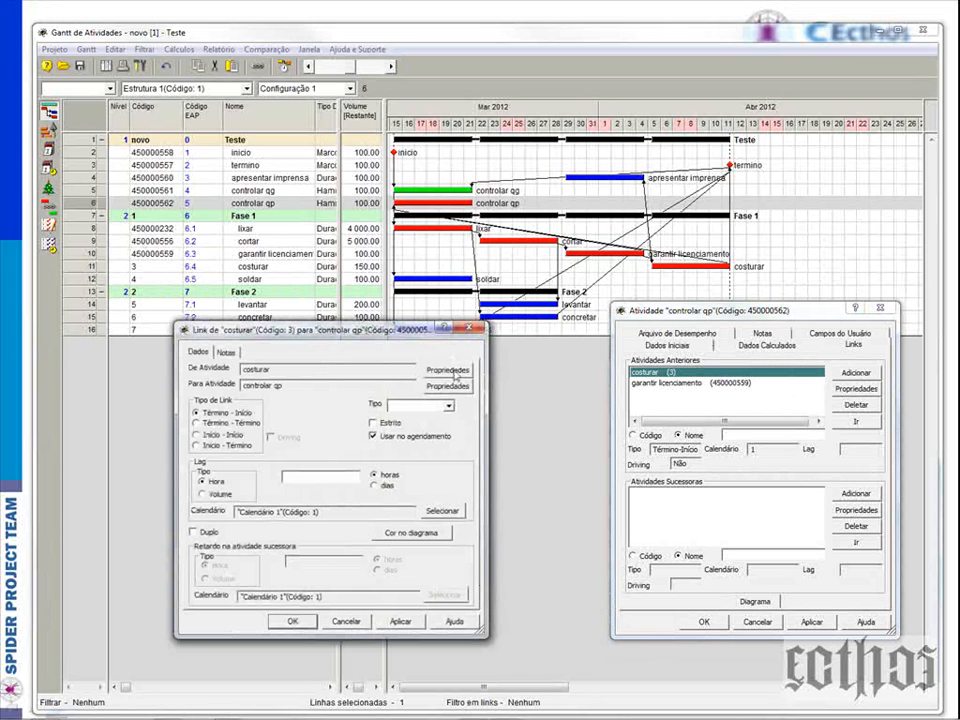
pyautogui.click(197, 435)
pyautogui.click(399, 621)
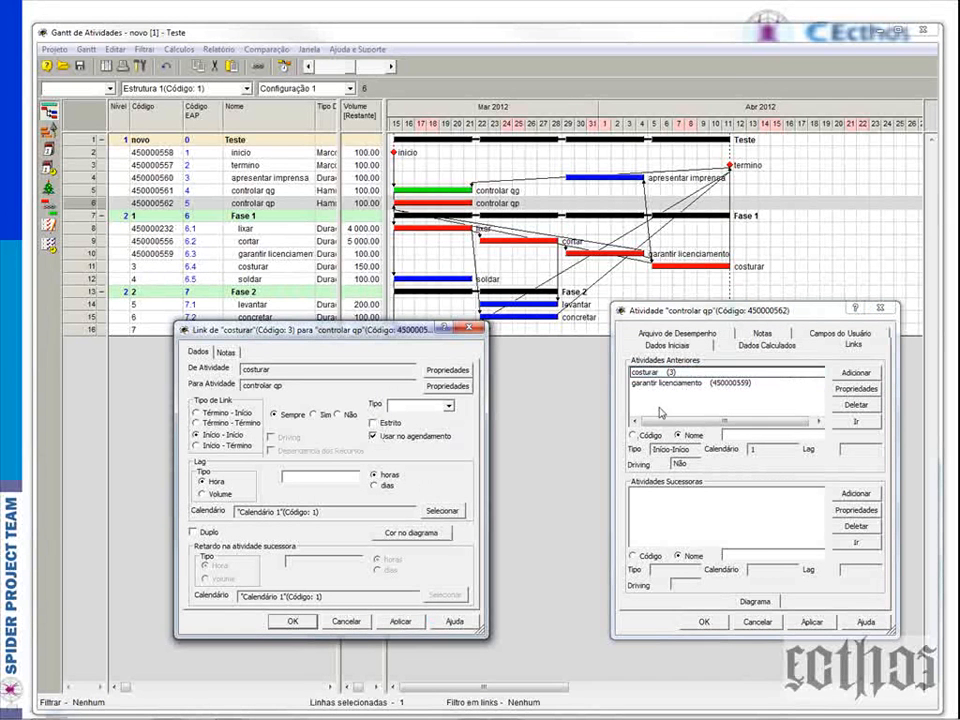
# Step: Change the link from garantir licenciamento to controlar qp to type Término - Término, apply it and close the activity's properties
pyautogui.click(665, 384)
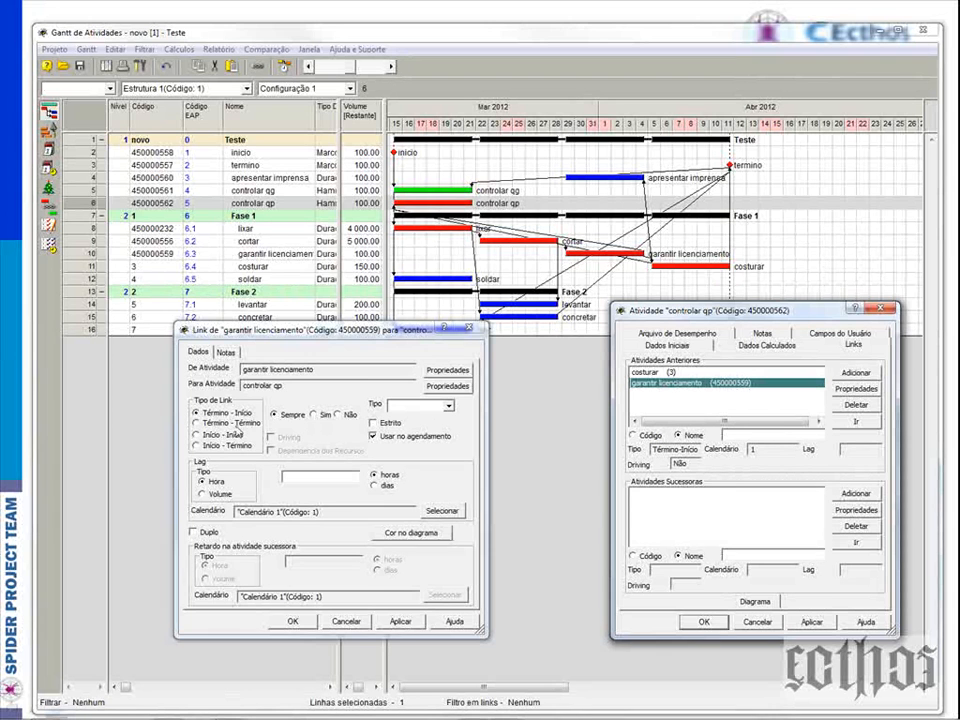
pyautogui.click(197, 423)
pyautogui.click(413, 622)
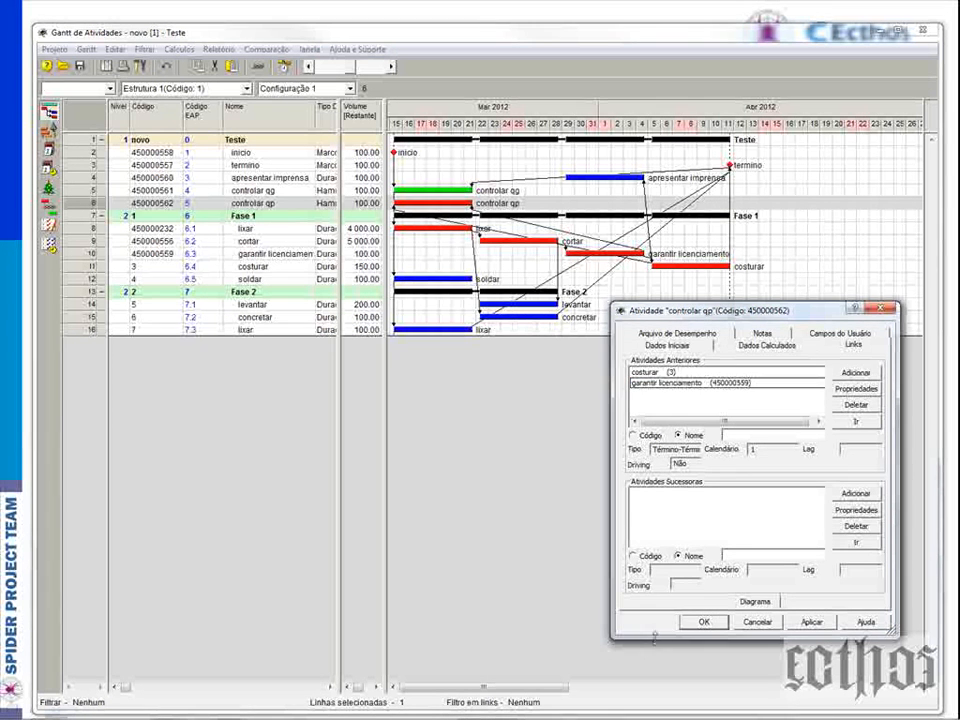
pyautogui.click(705, 621)
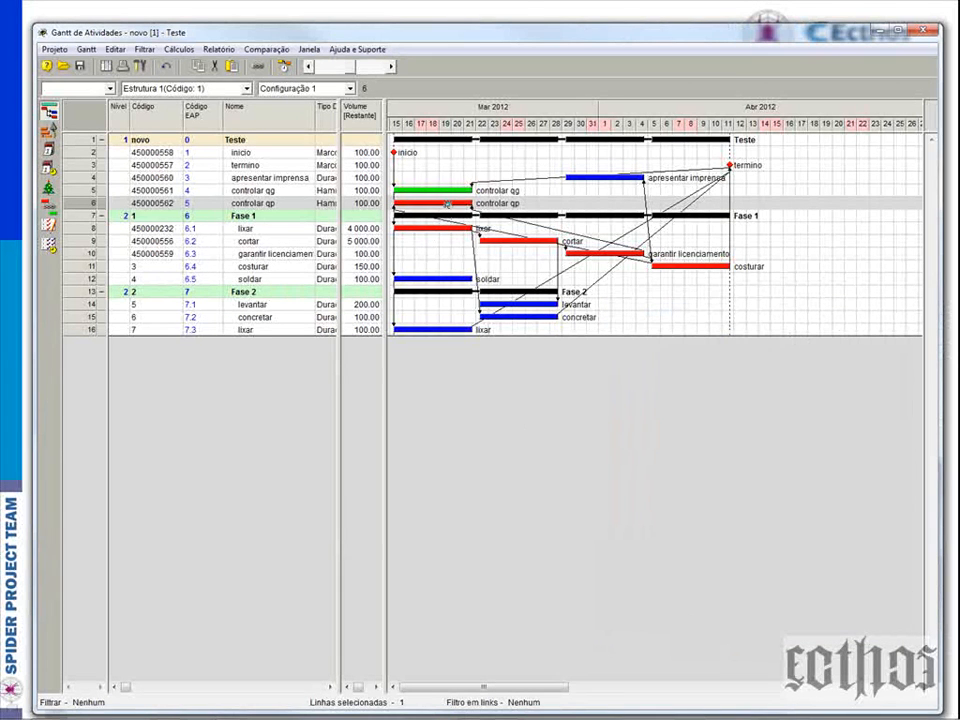
# Step: Give the controlar qp activity a user-defined bright green diagram colour
pyautogui.rightClick(448, 204)
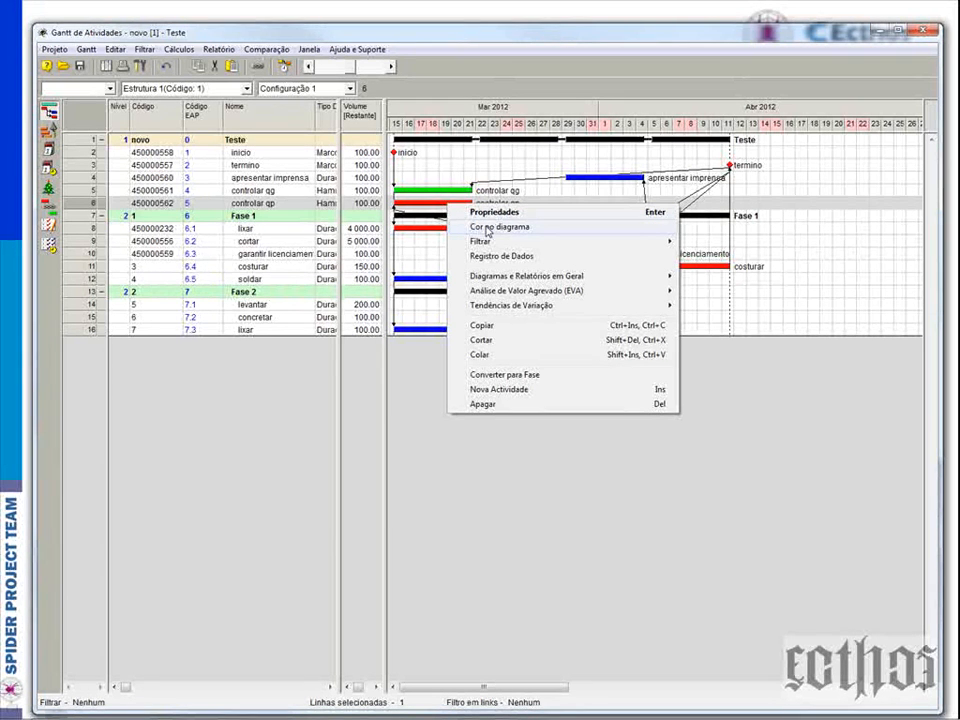
pyautogui.click(487, 228)
pyautogui.click(394, 362)
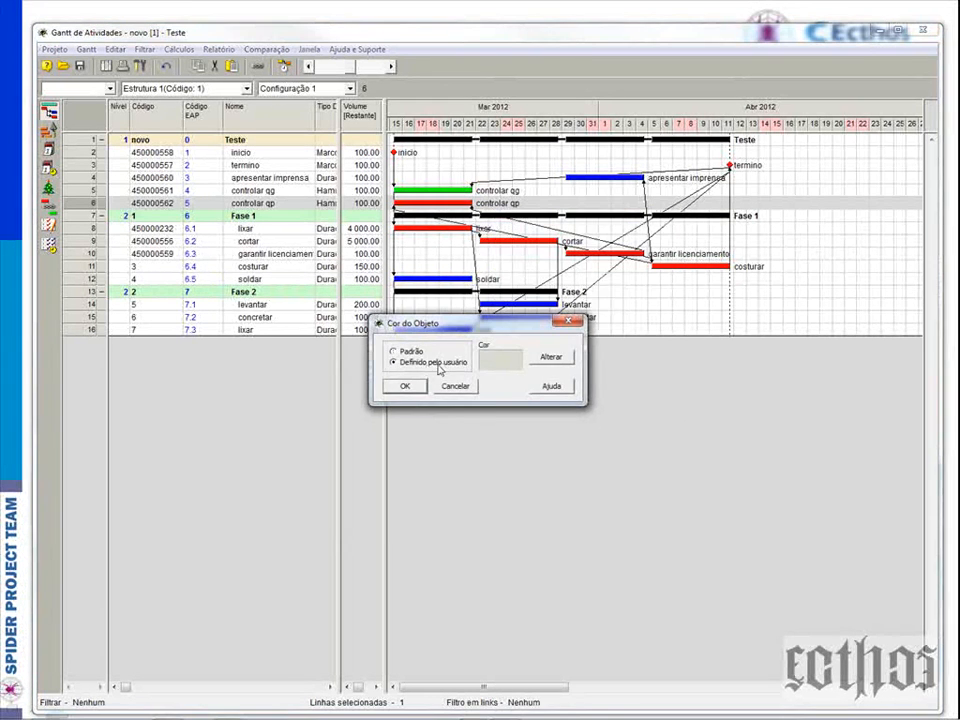
pyautogui.click(551, 357)
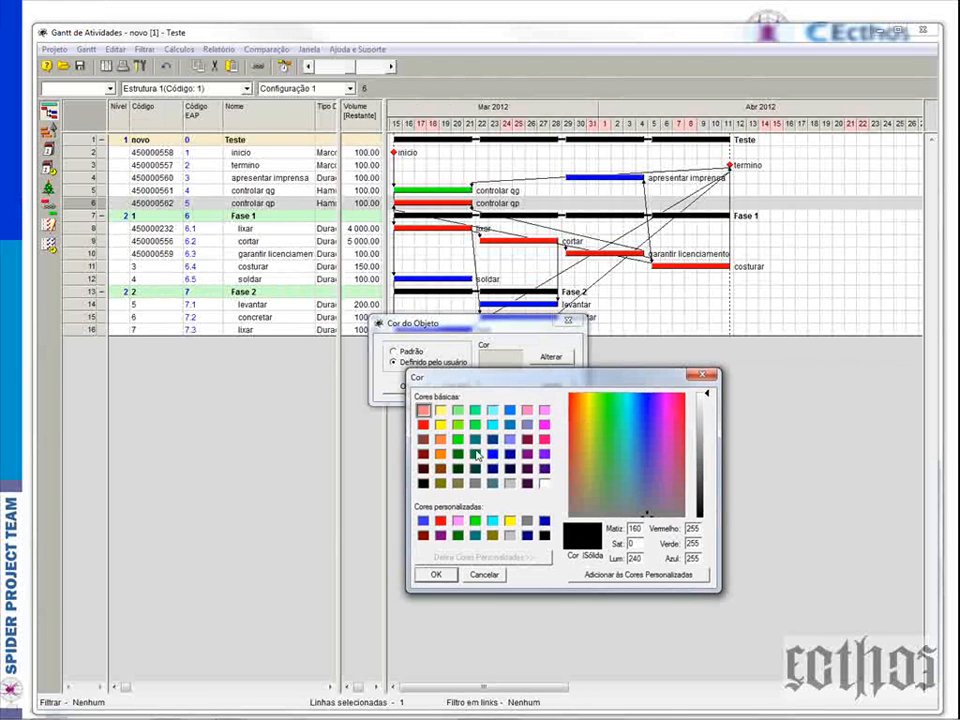
pyautogui.click(459, 441)
pyautogui.click(436, 574)
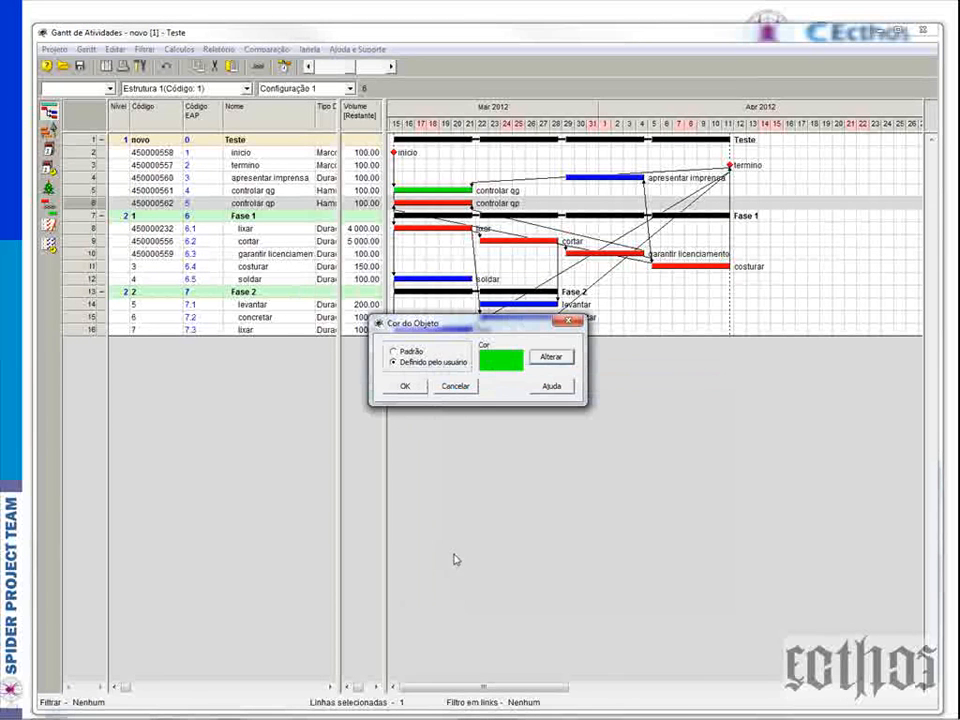
pyautogui.click(420, 388)
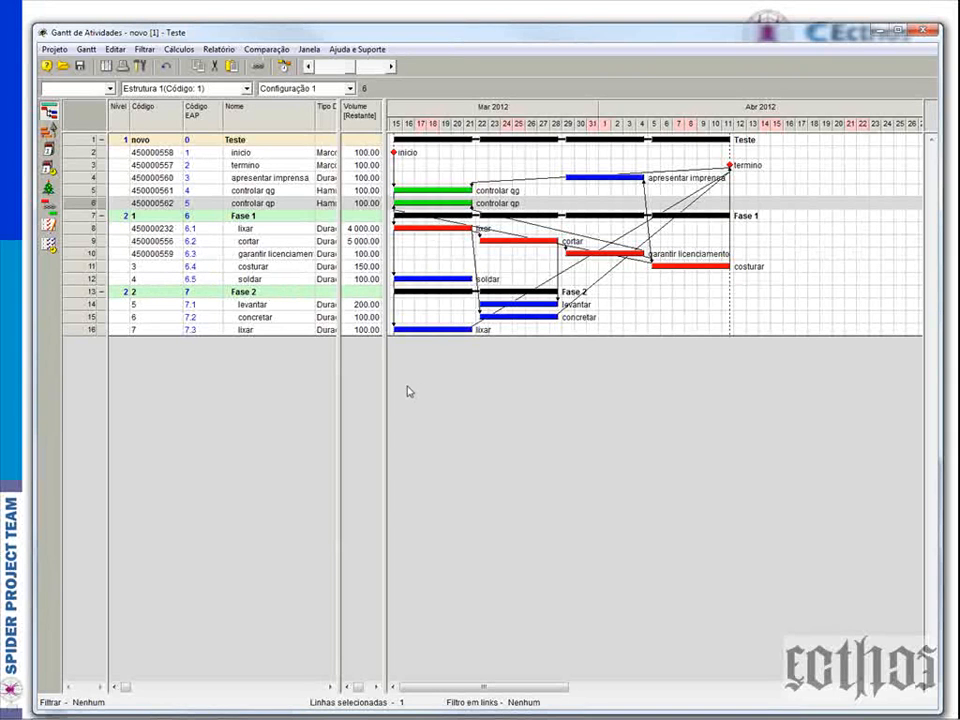
# Step: Give the apresentar imprensa activity a user-defined dark green diagram colour
pyautogui.click(596, 178)
pyautogui.rightClick(596, 179)
pyautogui.click(614, 201)
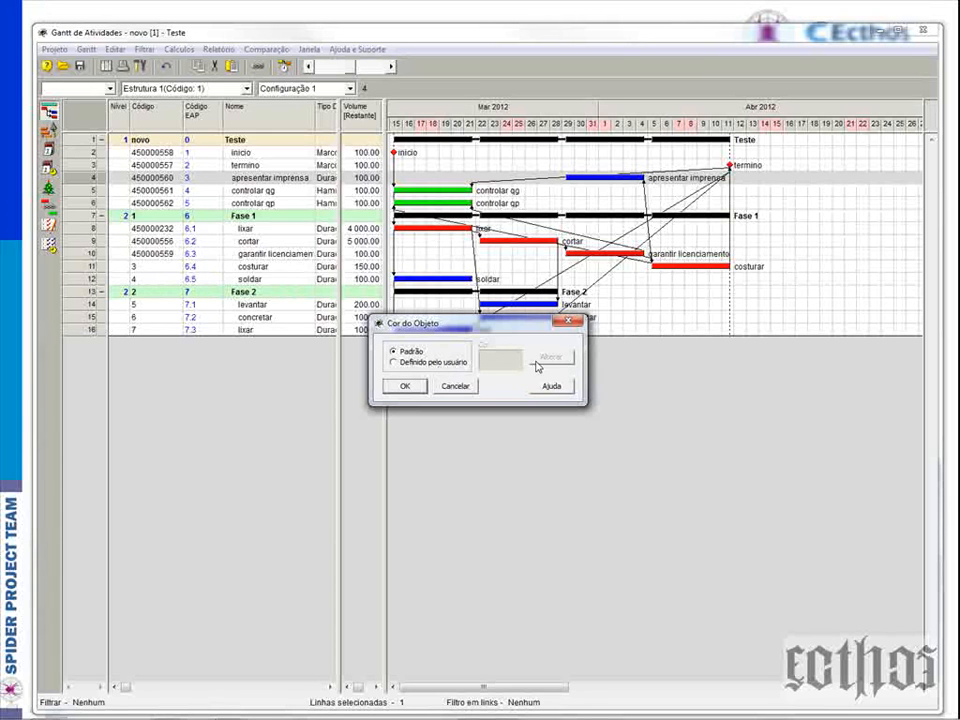
pyautogui.click(393, 363)
pyautogui.click(549, 366)
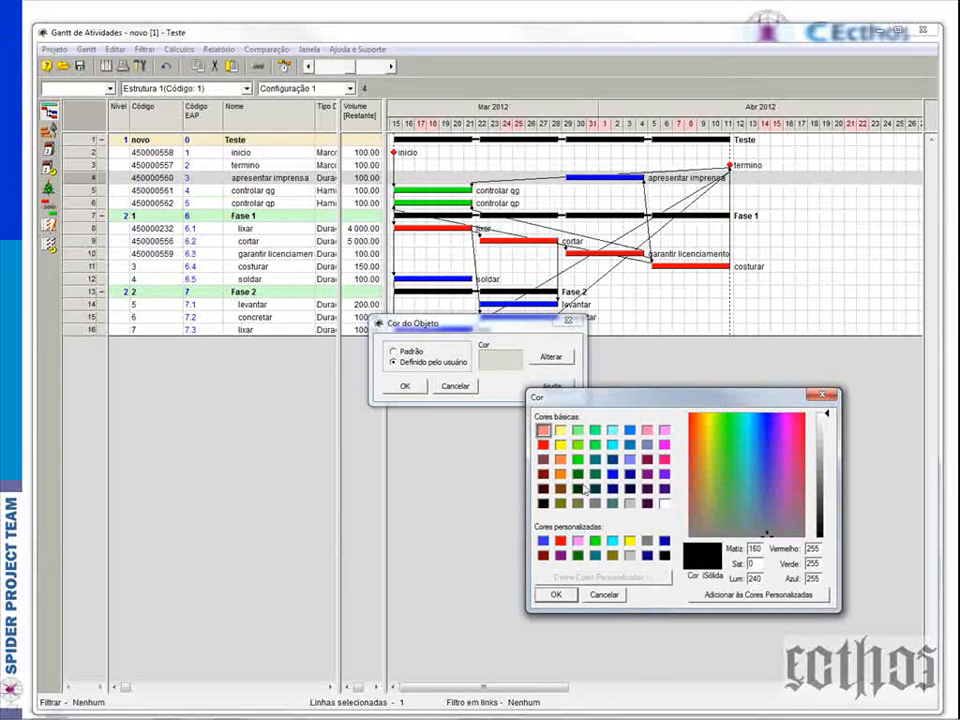
pyautogui.click(578, 475)
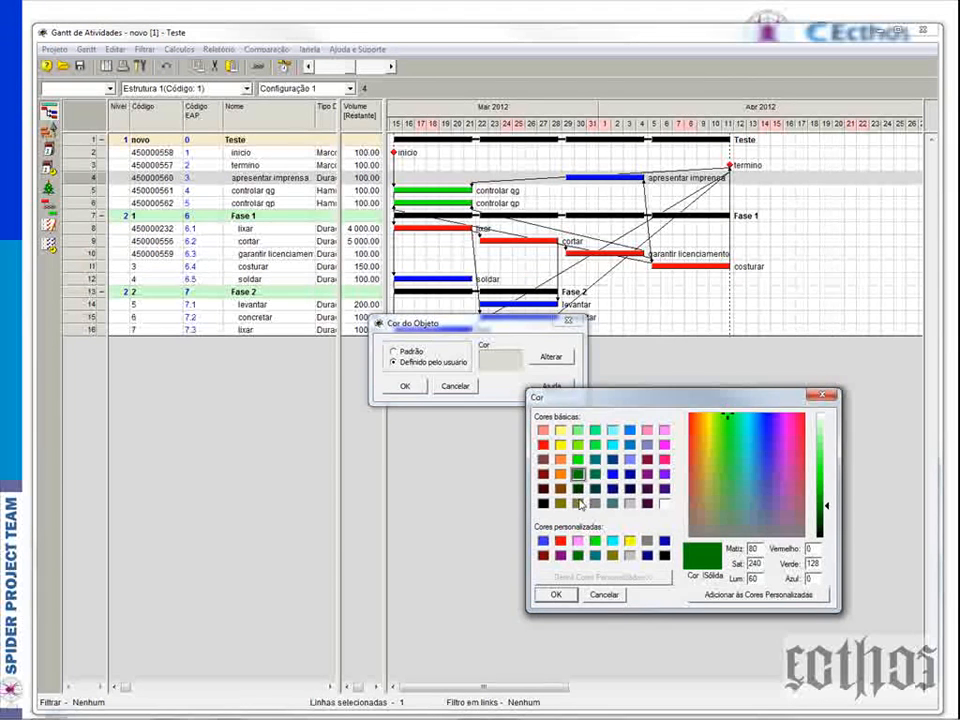
pyautogui.click(556, 594)
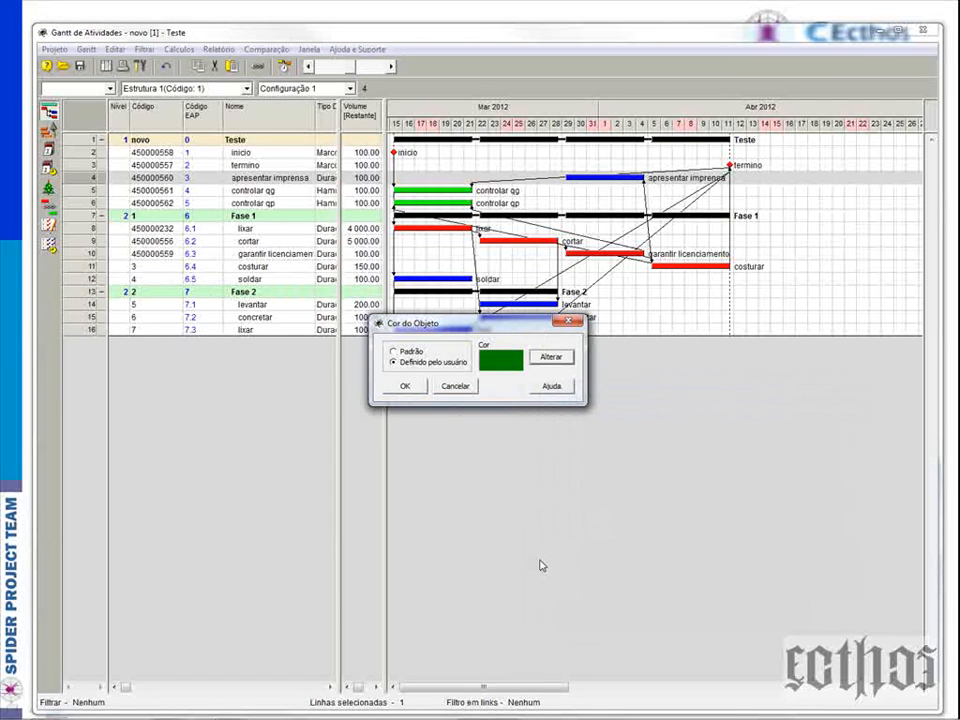
pyautogui.click(410, 387)
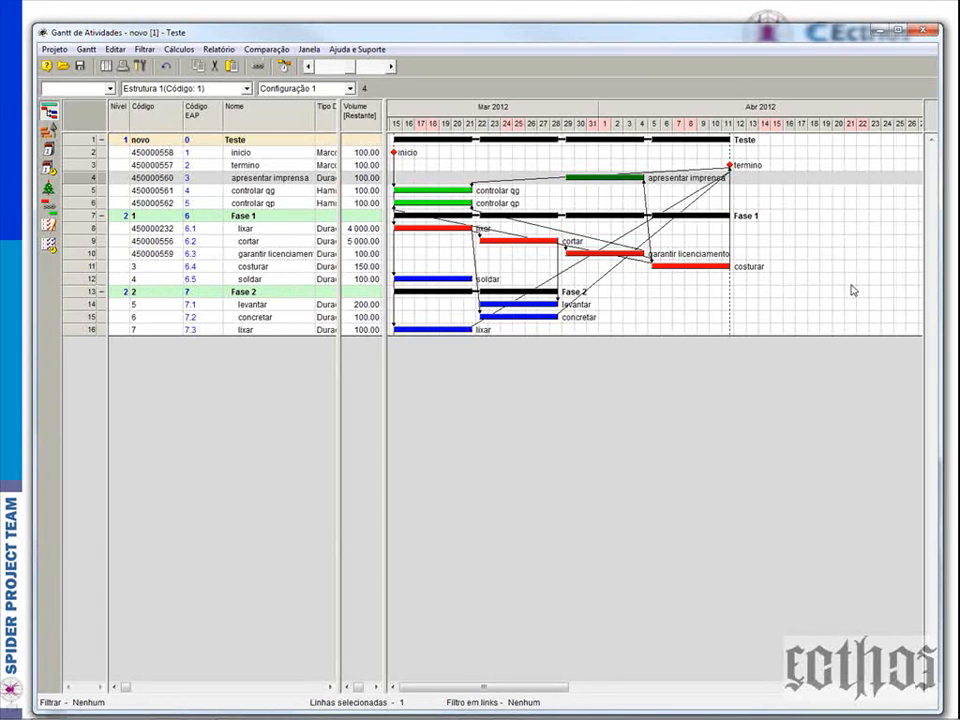
# Step: Recalculate the project schedule in the Adiantado direction and select the controlar qg activity's name
pyautogui.click(287, 66)
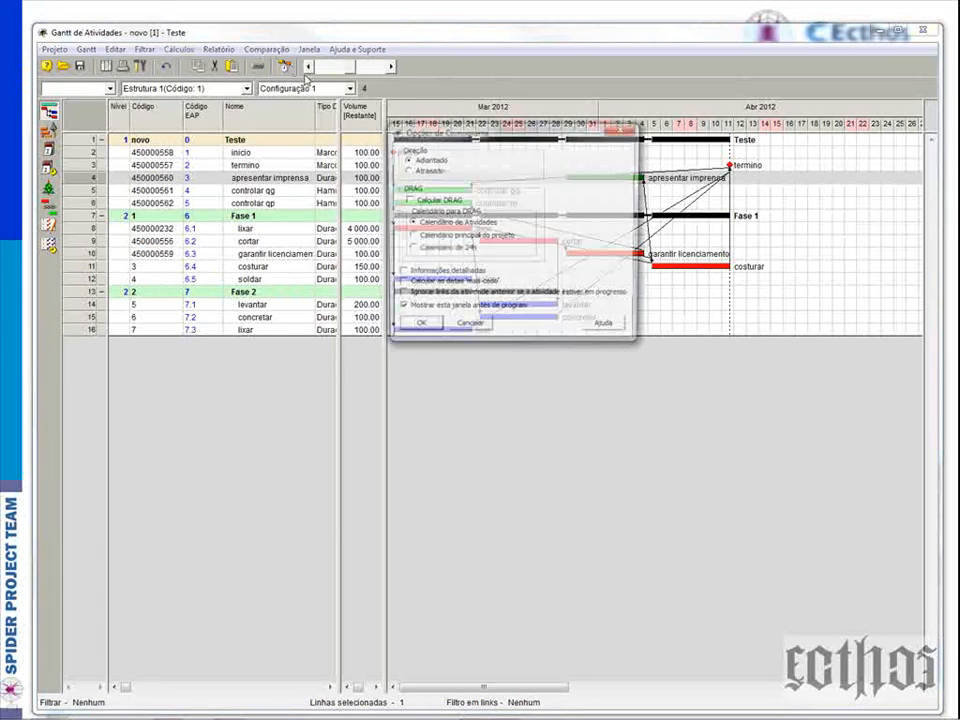
pyautogui.click(418, 328)
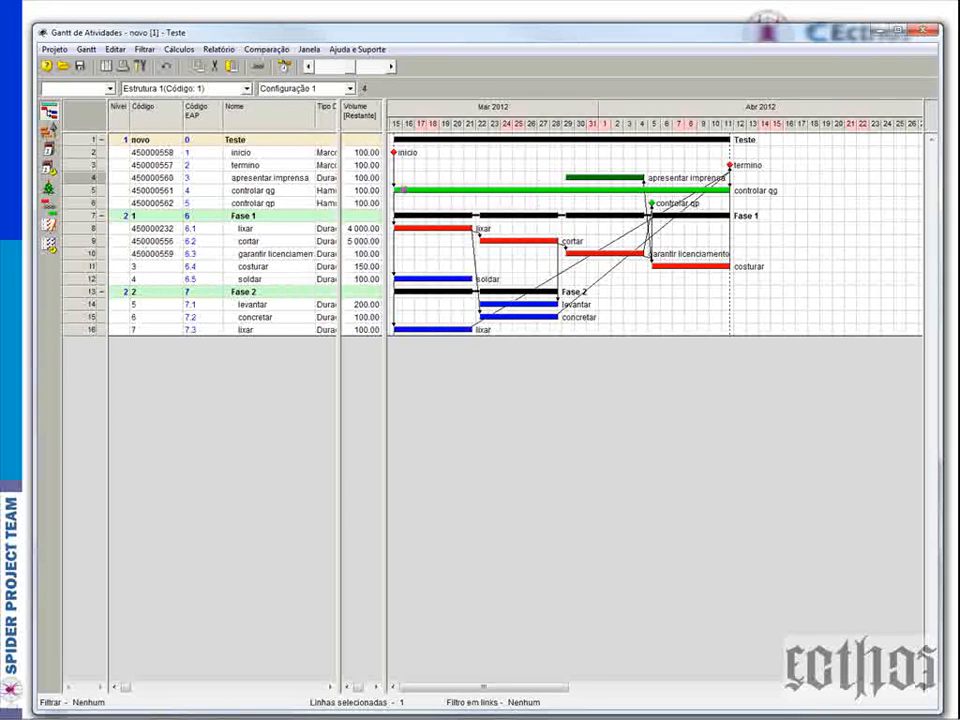
pyautogui.click(298, 196)
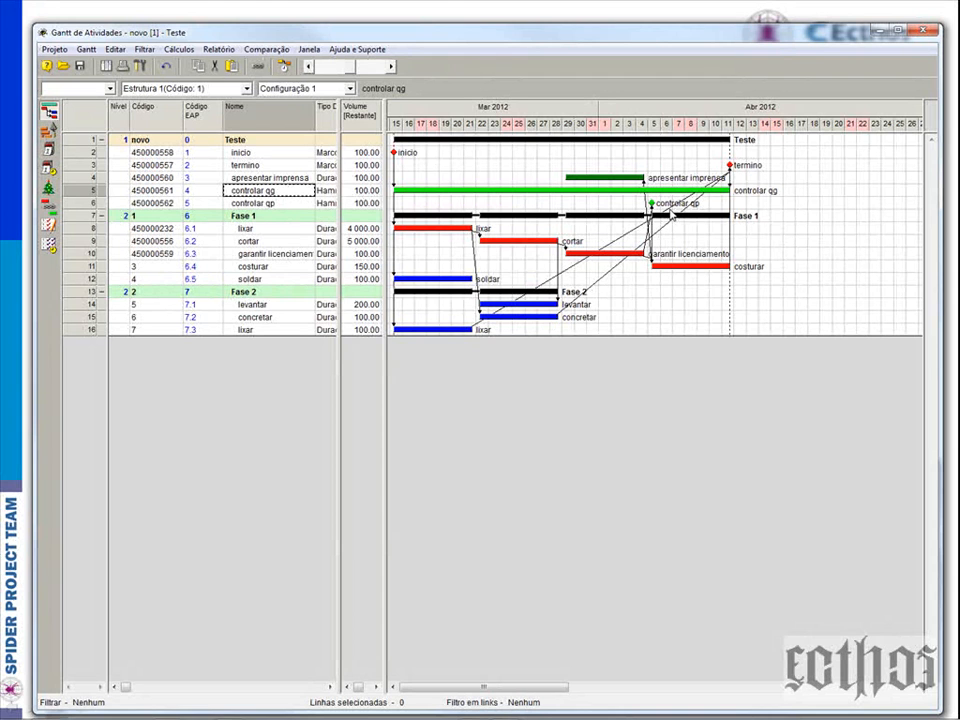
# Step: In the properties of controlar qp, change the link from garantir licenciamento to type Início - Início and apply it
pyautogui.rightClick(79, 204)
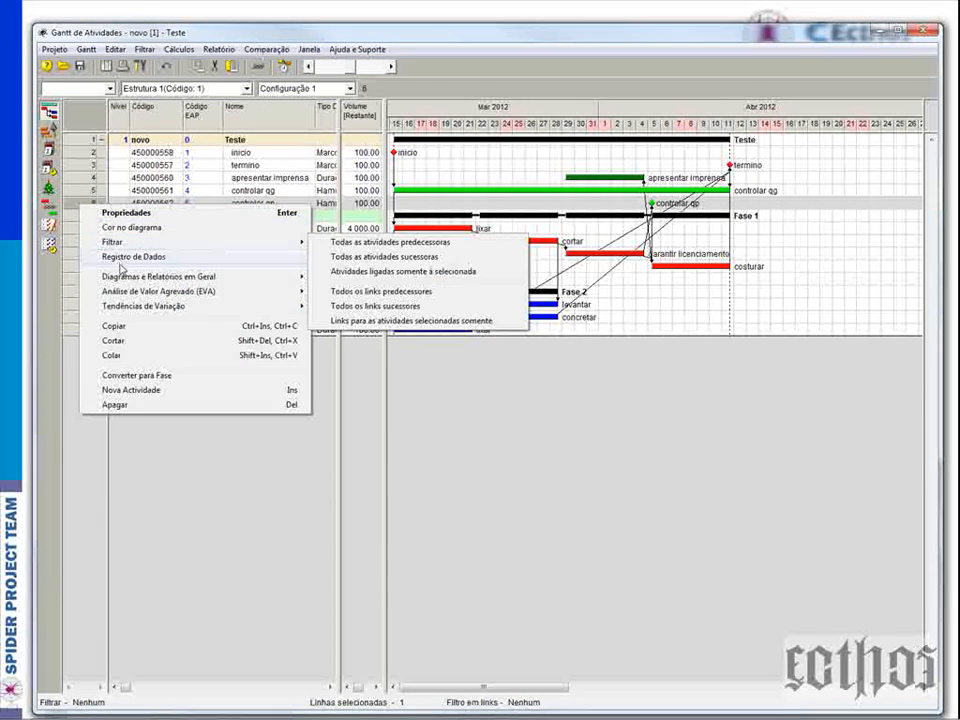
pyautogui.press('Return')
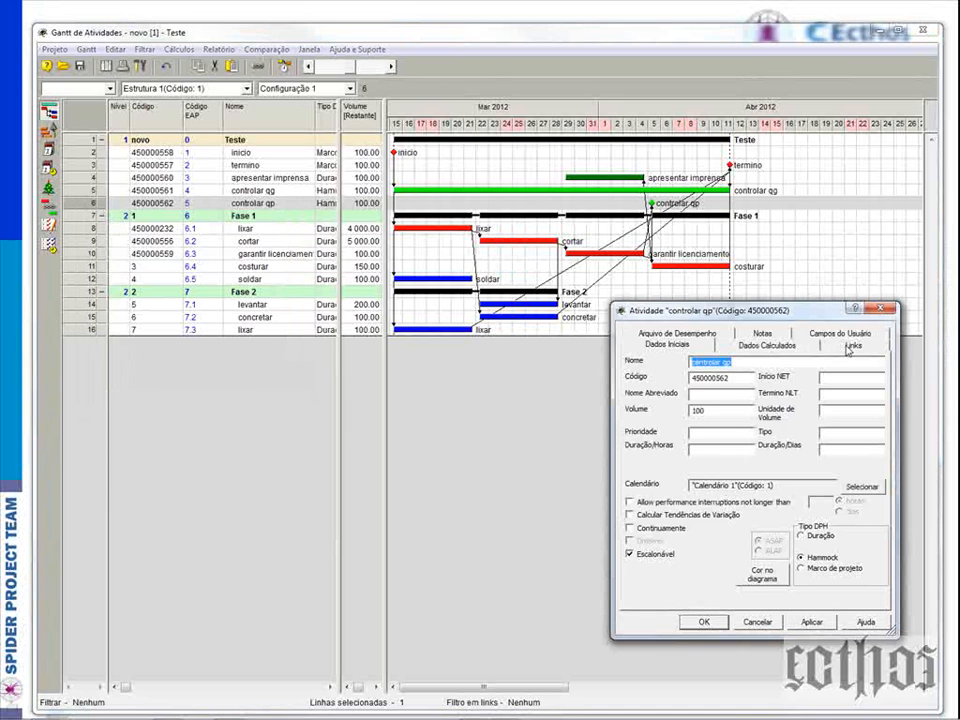
pyautogui.click(720, 347)
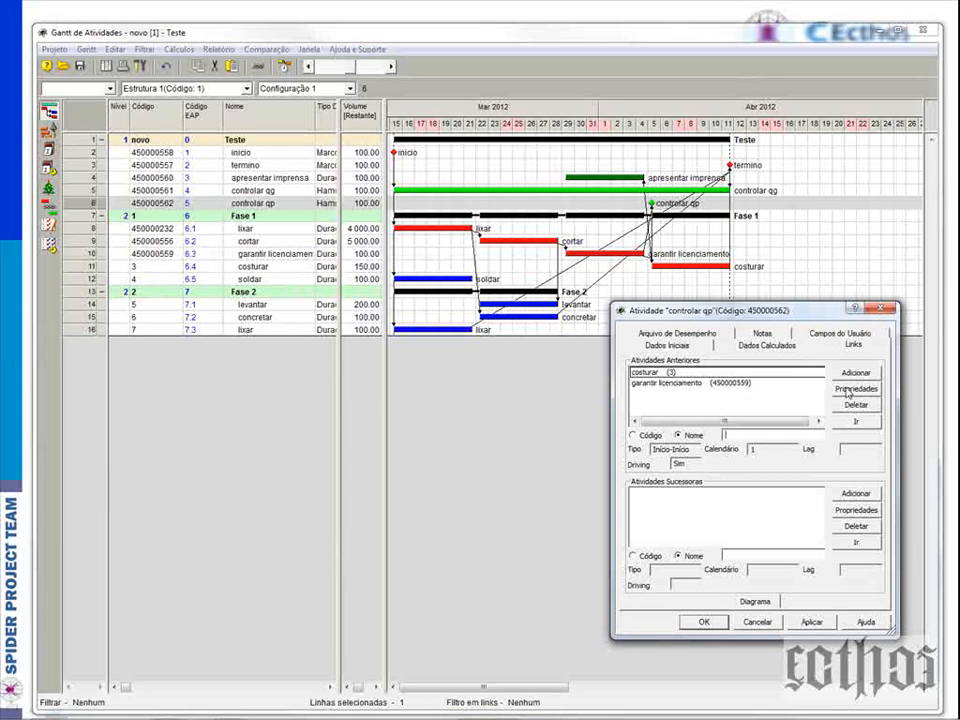
pyautogui.click(858, 390)
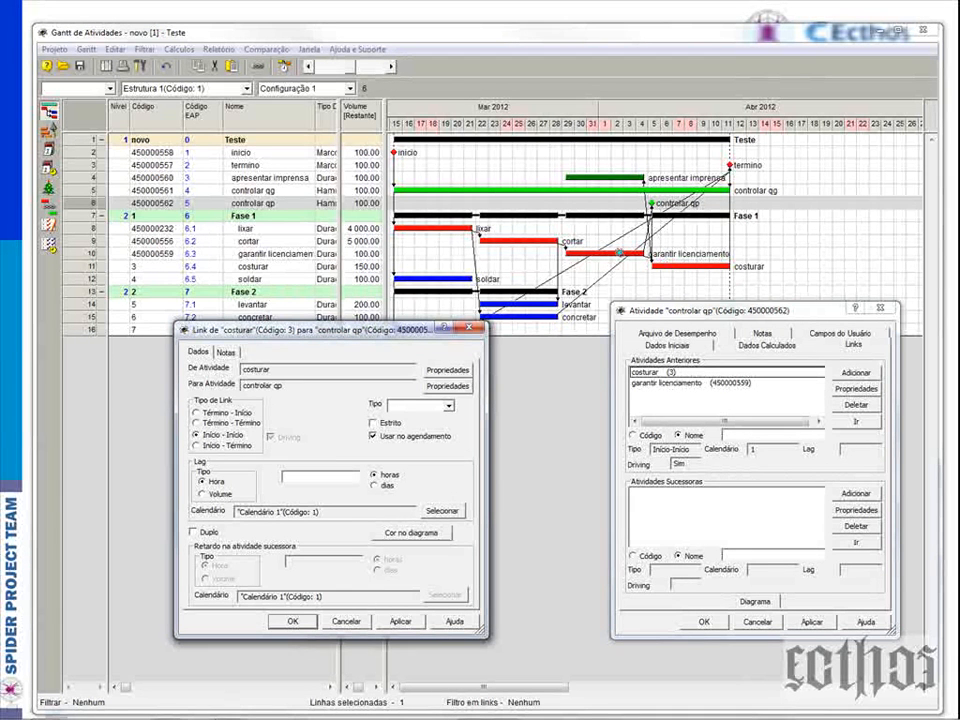
pyautogui.click(656, 384)
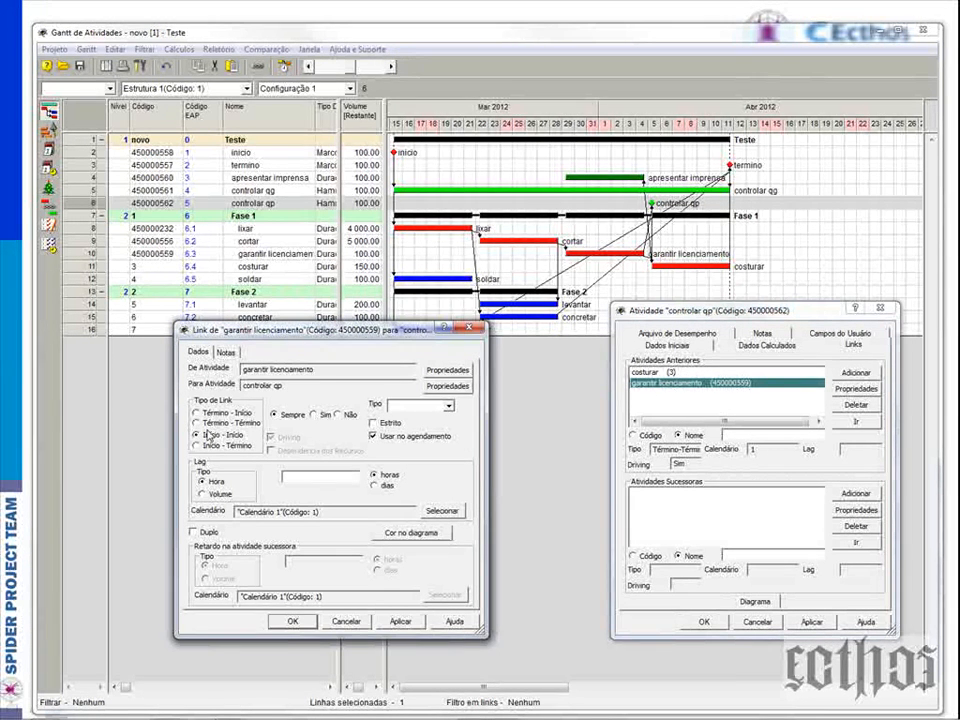
pyautogui.click(400, 621)
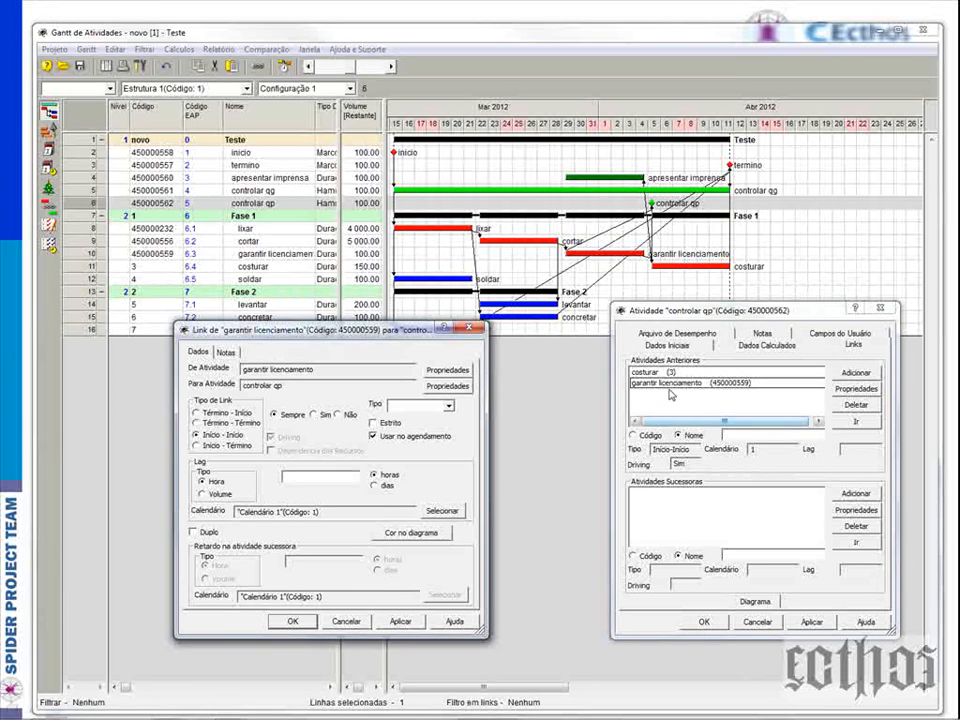
# Step: Change the link from costurar to controlar qp to type Término - Término, close the properties and recalculate the schedule
pyautogui.click(665, 372)
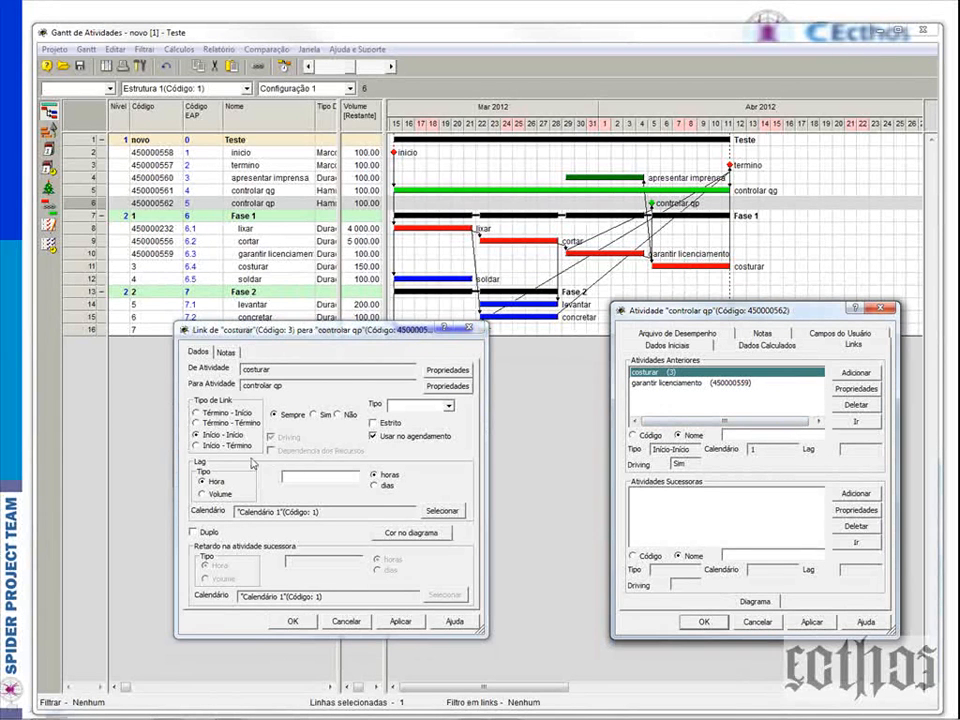
pyautogui.click(197, 422)
pyautogui.click(400, 621)
pyautogui.click(293, 621)
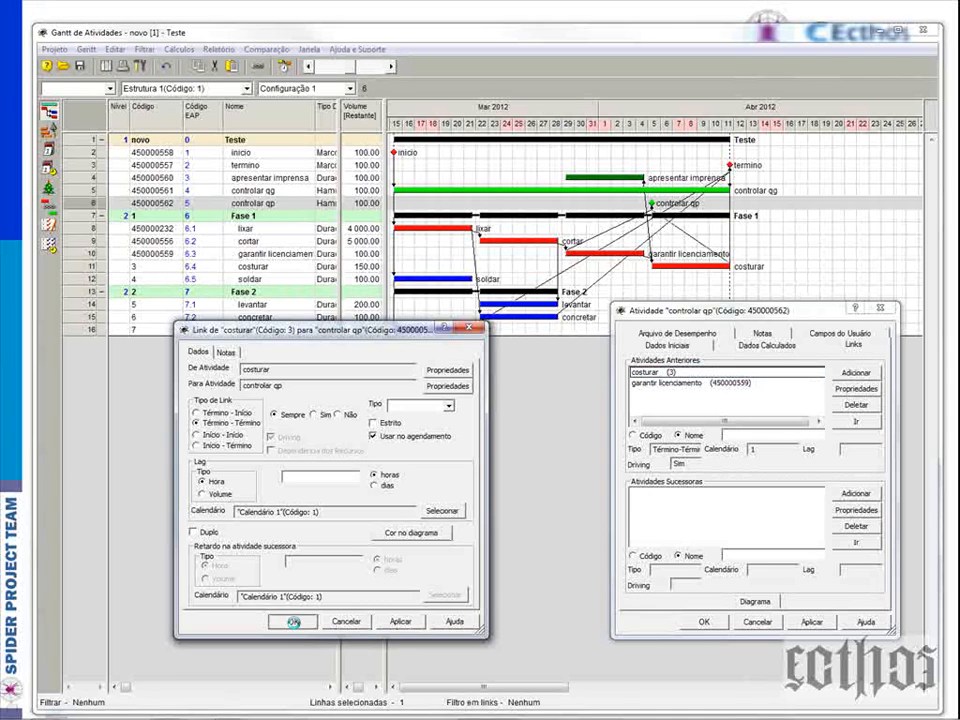
pyautogui.click(700, 622)
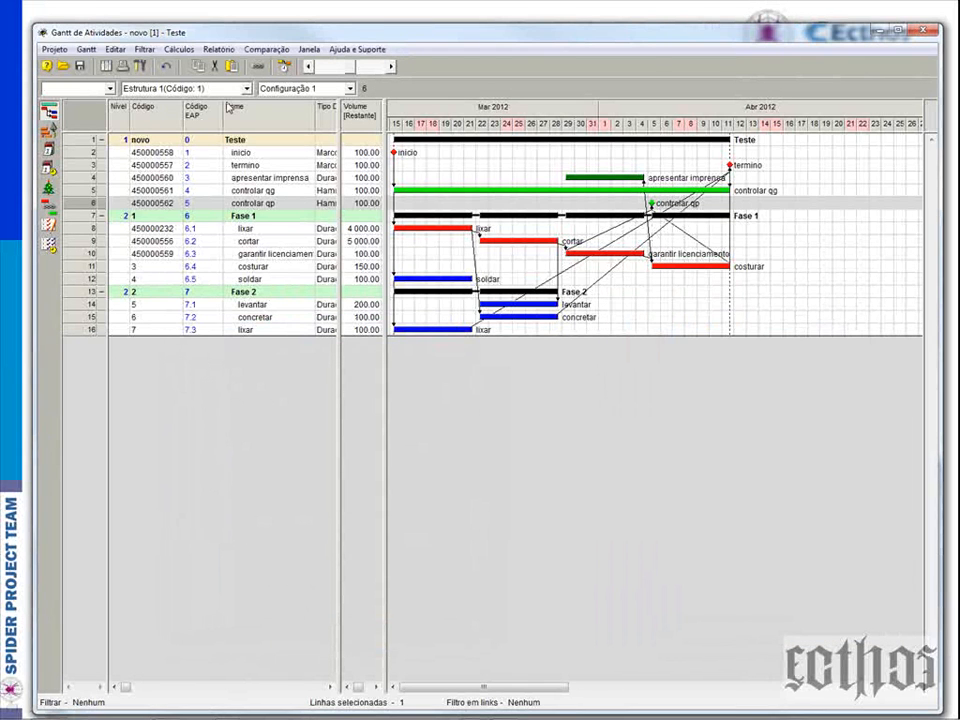
pyautogui.click(284, 67)
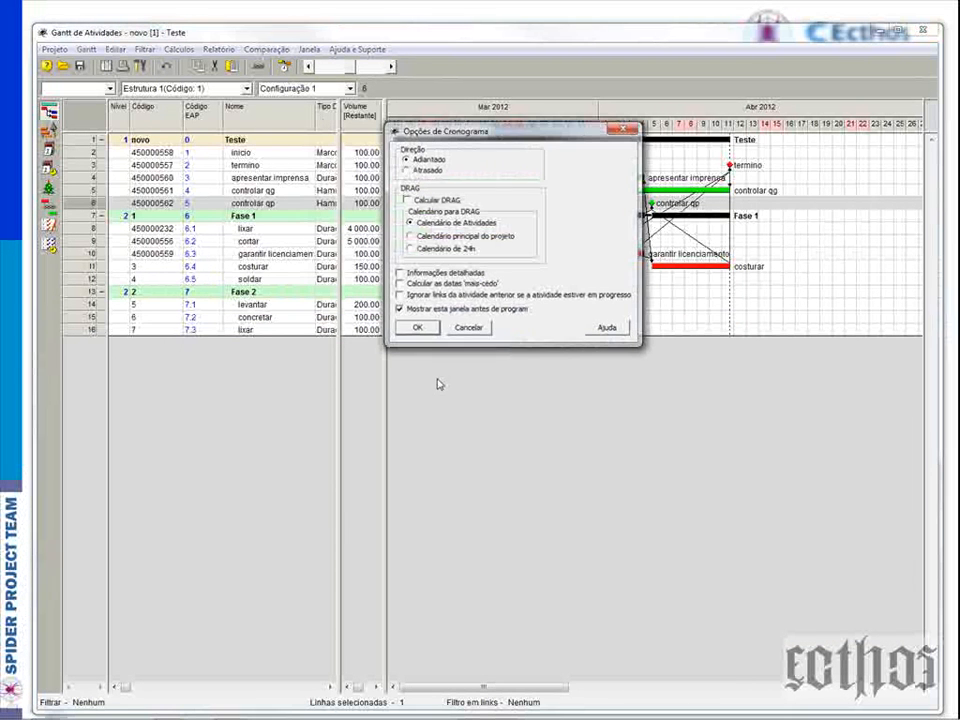
pyautogui.click(417, 327)
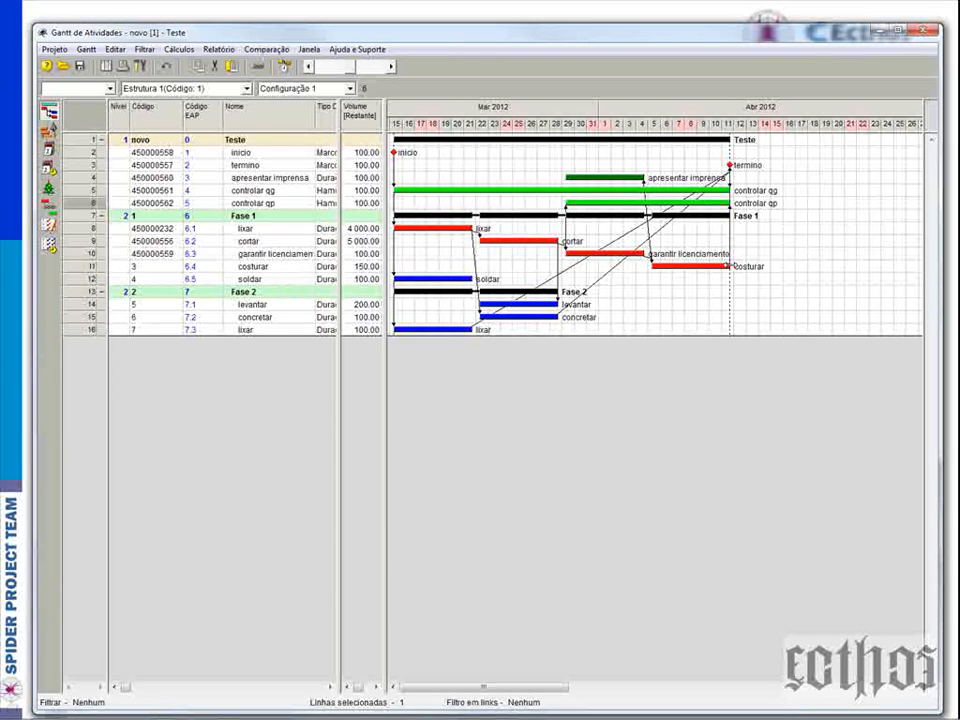
# Step: Extend the costurar bar in the Gantt chart to end on 20 April and recalculate the schedule
pyautogui.click(729, 266)
pyautogui.moveTo(731, 266); pyautogui.dragTo(840, 279)
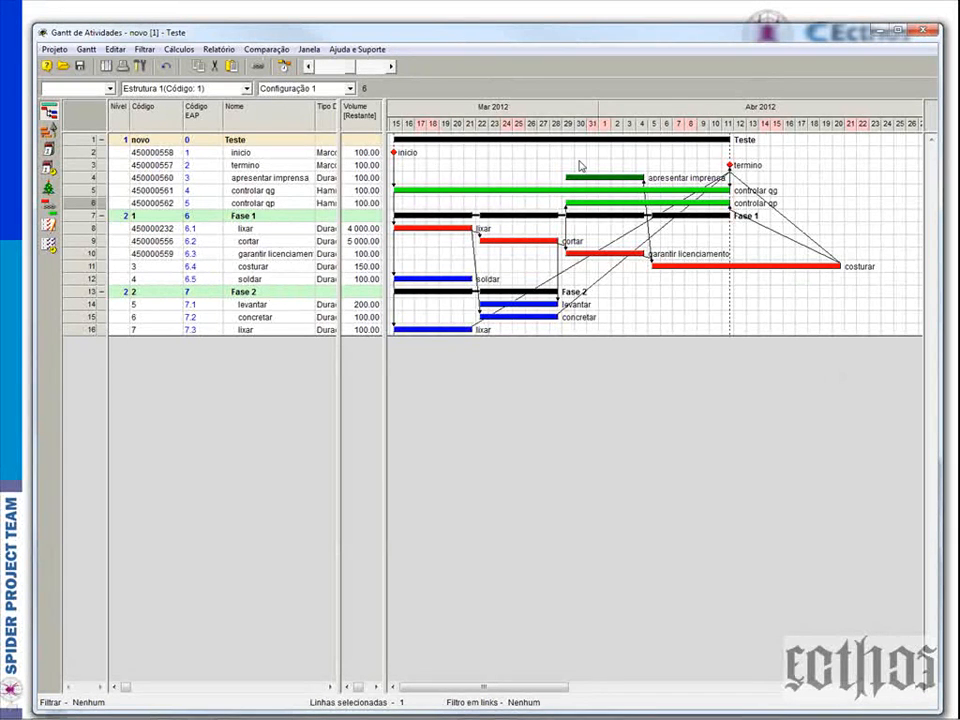
pyautogui.click(285, 67)
pyautogui.click(420, 326)
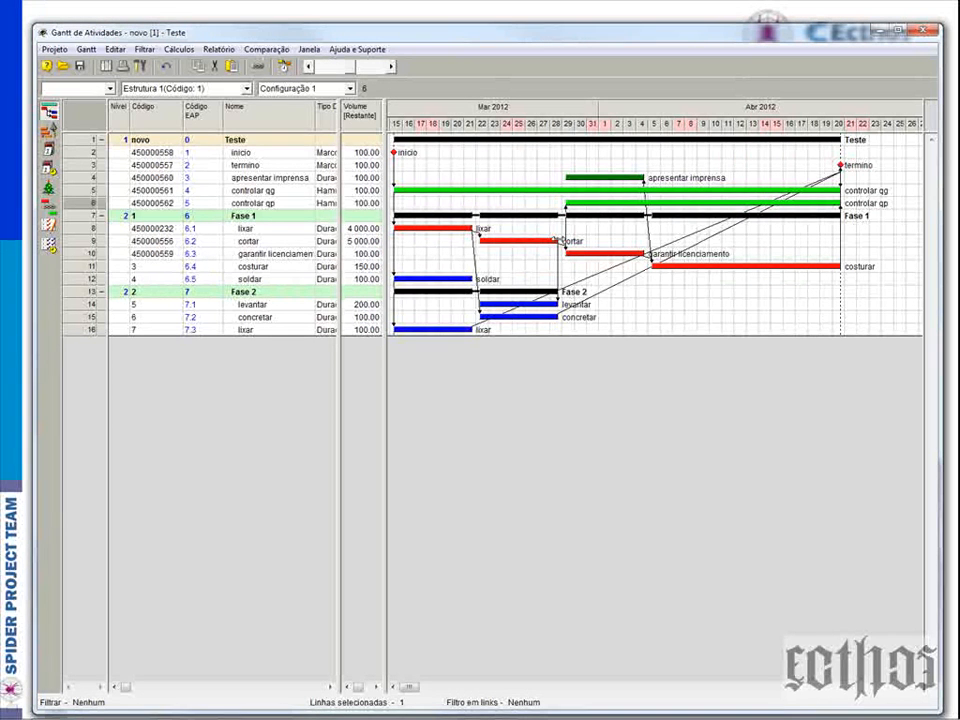
# Step: Shorten the cortar bar to end on 23 March and the lixar bar in Fase 1 to 19 March, then recalculate the schedule
pyautogui.moveTo(558, 241); pyautogui.dragTo(447, 228)
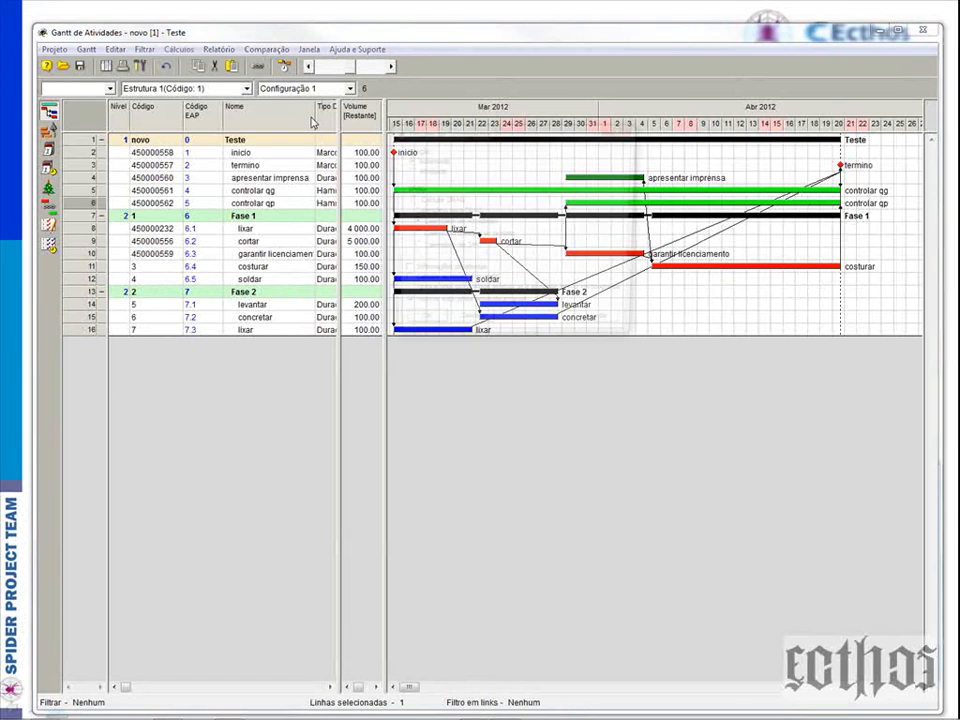
pyautogui.click(419, 329)
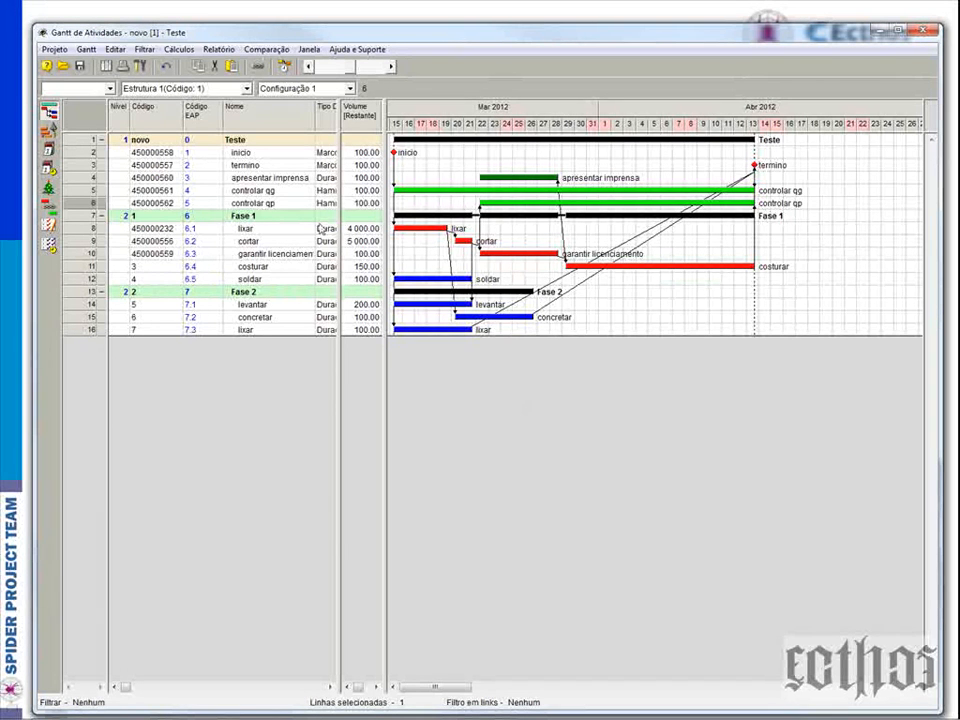
# Step: Widen the middle table, set the Unidade de Volume of apresentar imprensa, controlar qg and controlar qp to %, and narrow the table again
pyautogui.moveTo(385, 205); pyautogui.dragTo(619, 208)
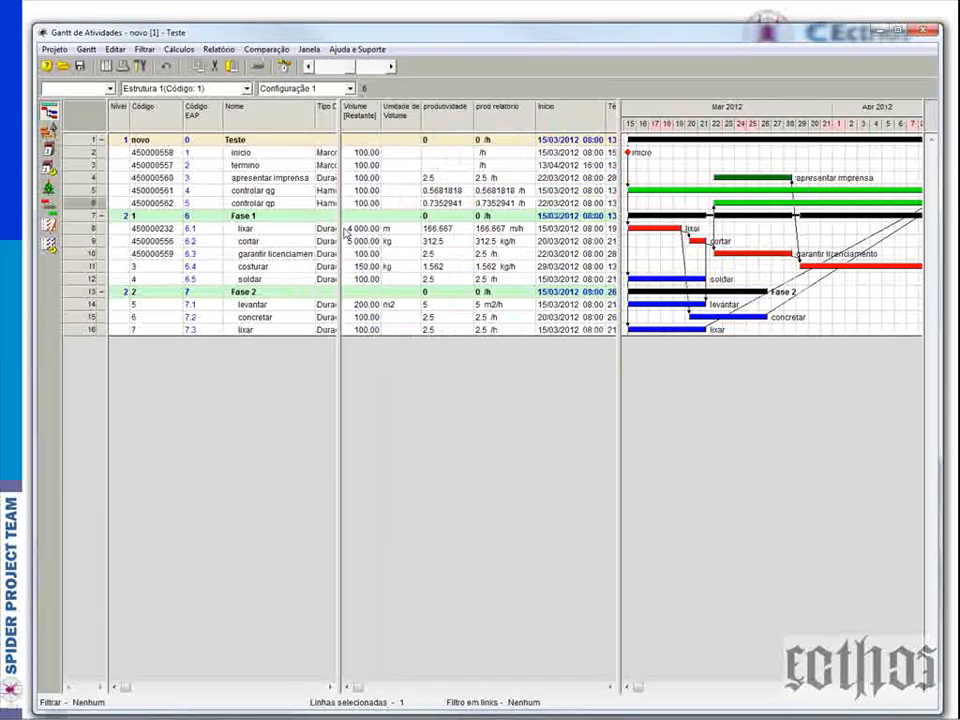
pyautogui.doubleClick(396, 179)
pyautogui.click(396, 188)
pyautogui.doubleClick(396, 189)
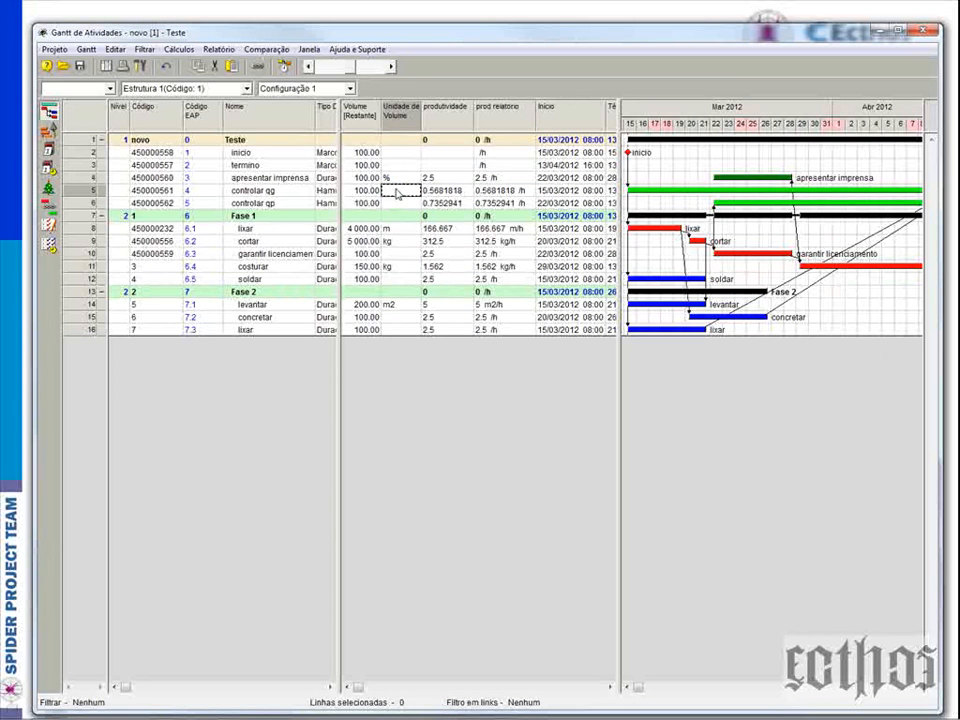
pyautogui.click(397, 201)
pyautogui.doubleClick(397, 203)
pyautogui.click(397, 214)
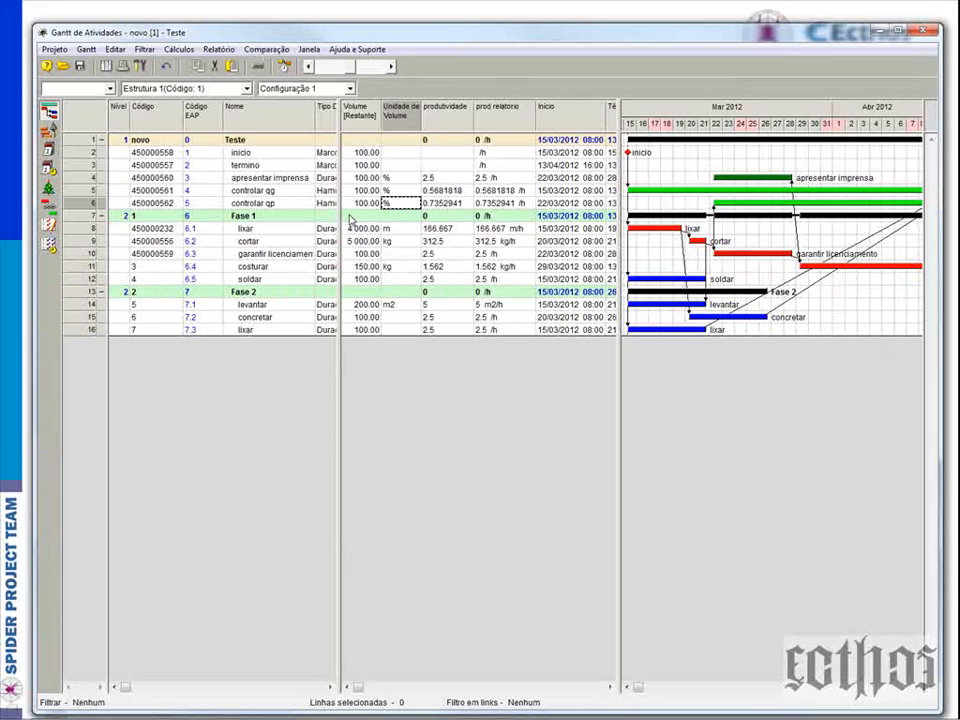
pyautogui.press('Left')
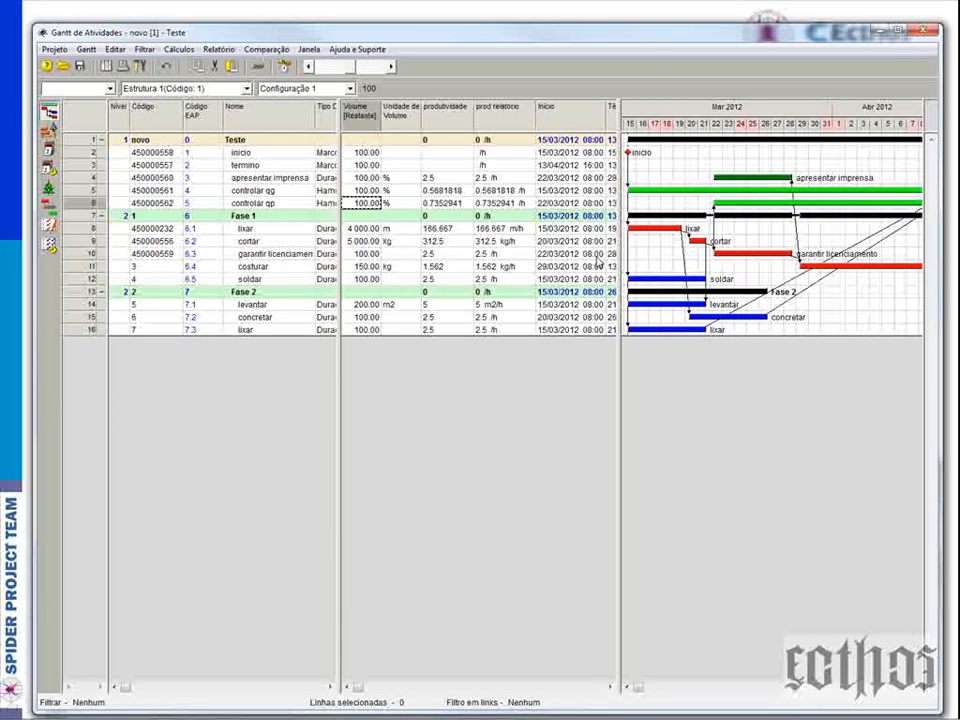
pyautogui.moveTo(618, 248); pyautogui.dragTo(431, 292)
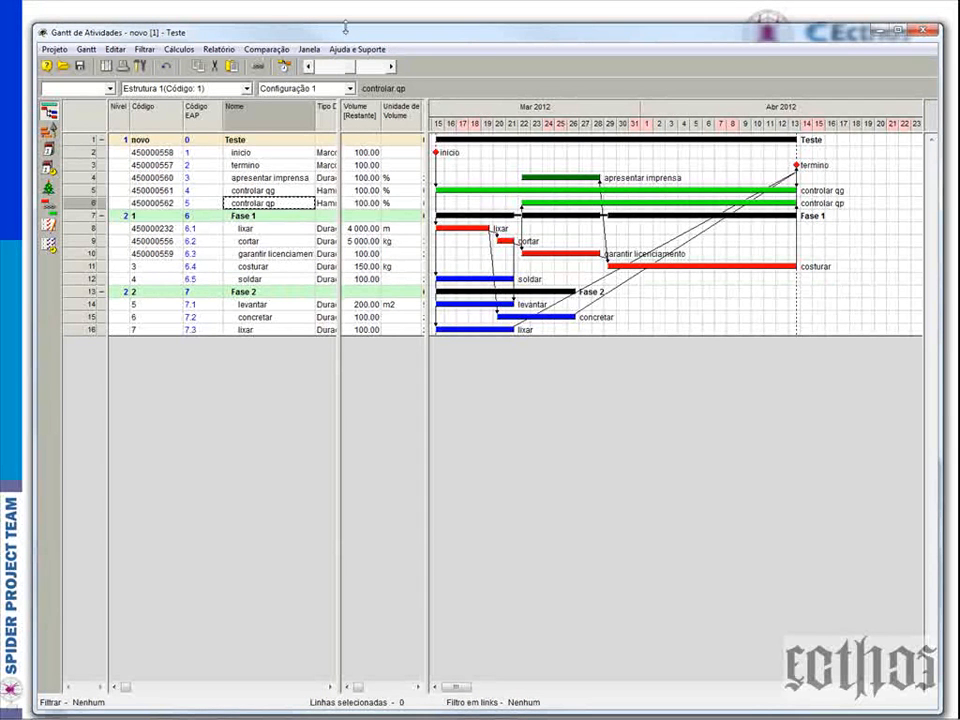
# Step: Shrink the Gantt window to uncover the Hammock slide behind it, and collapse the Fase 1 and Fase 2 phases
pyautogui.moveTo(345, 27); pyautogui.dragTo(362, 314)
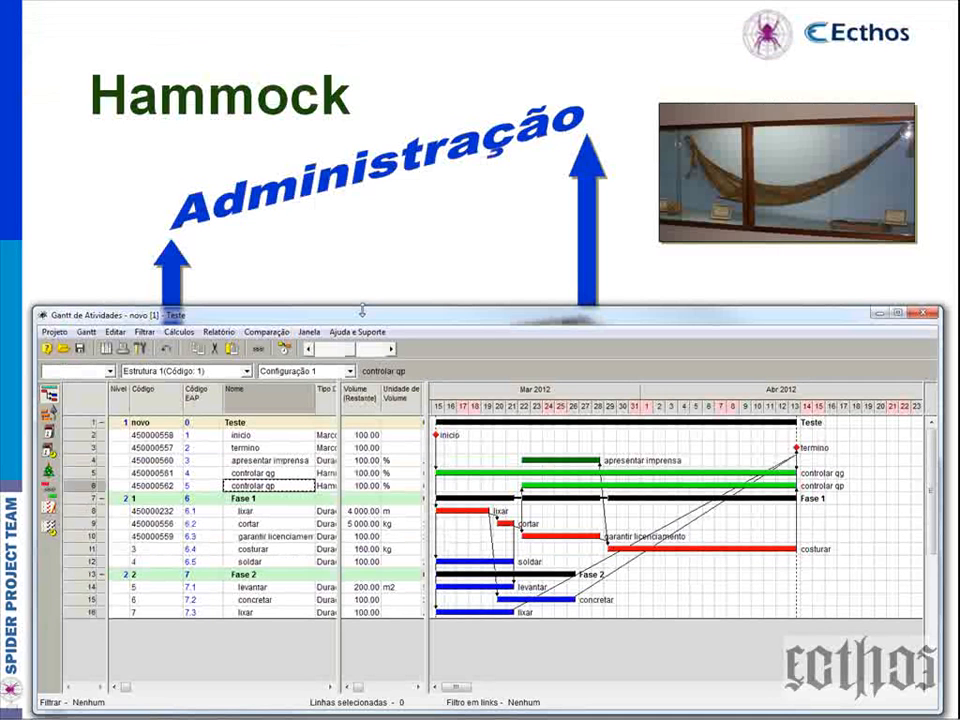
pyautogui.click(102, 499)
pyautogui.click(102, 511)
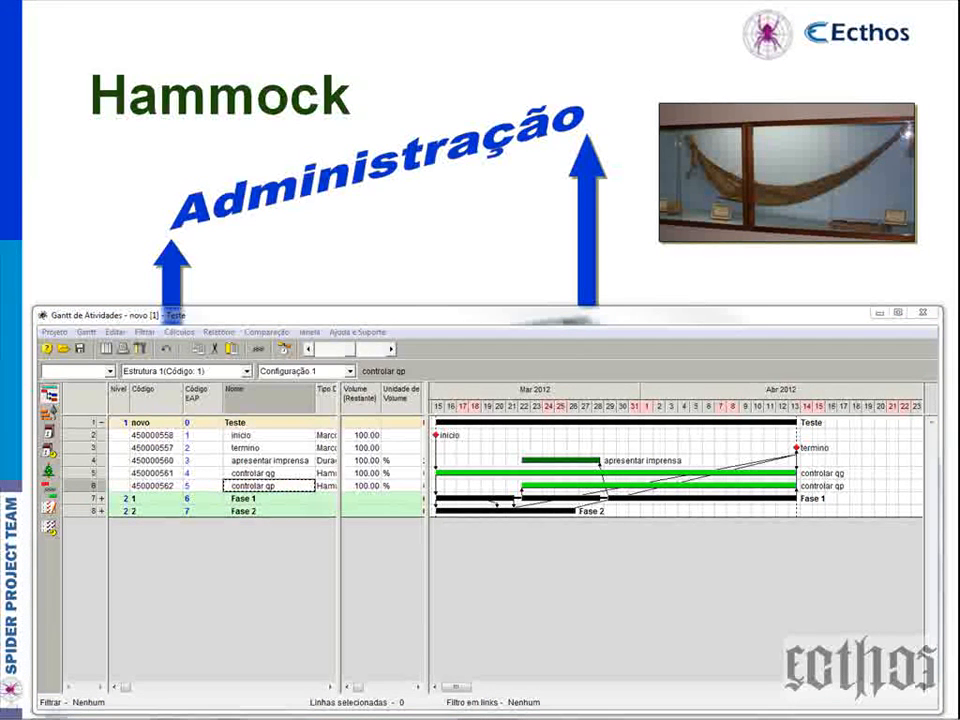
# Step: Switch to the slide presentation and advance from the Hammock slide to the Ligações slide
pyautogui.click(361, 319)
pyautogui.hotkey('alt', 'Tab')
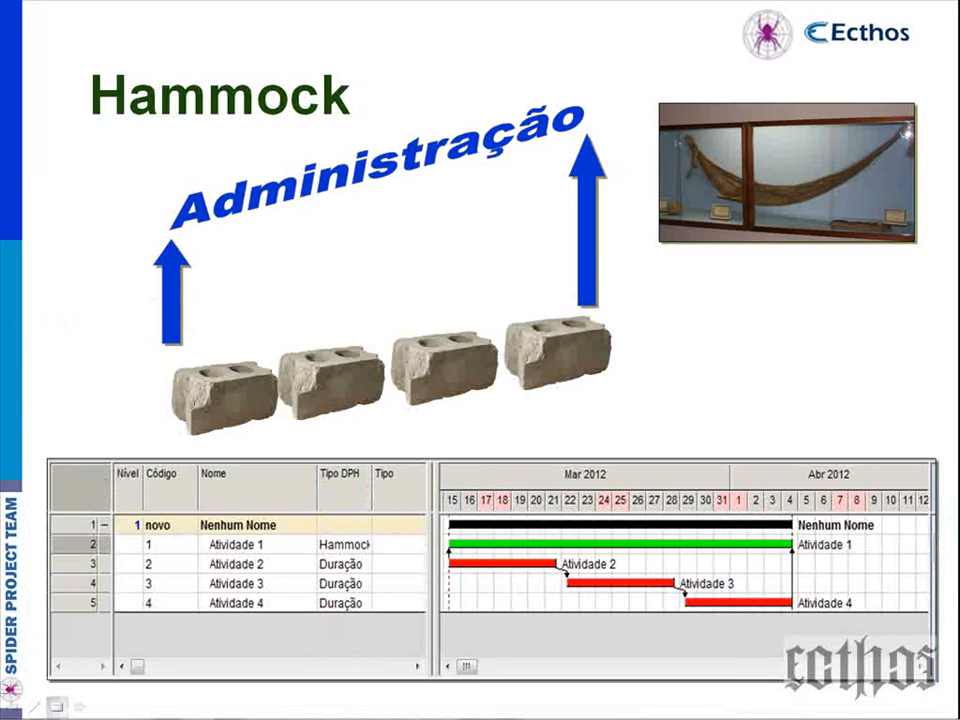
pyautogui.click(400, 407)
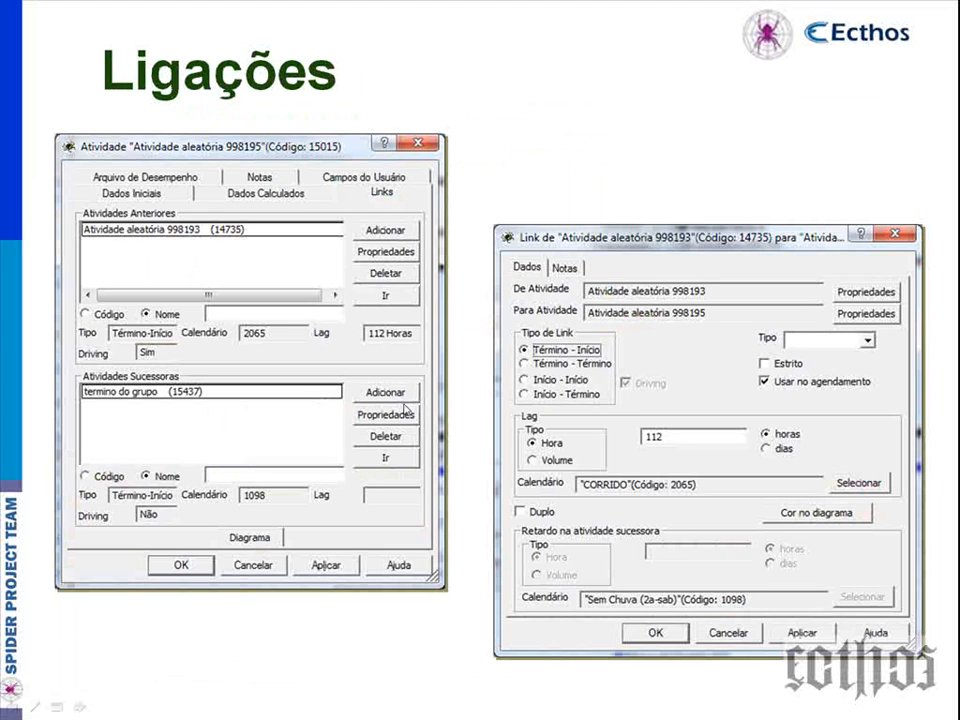